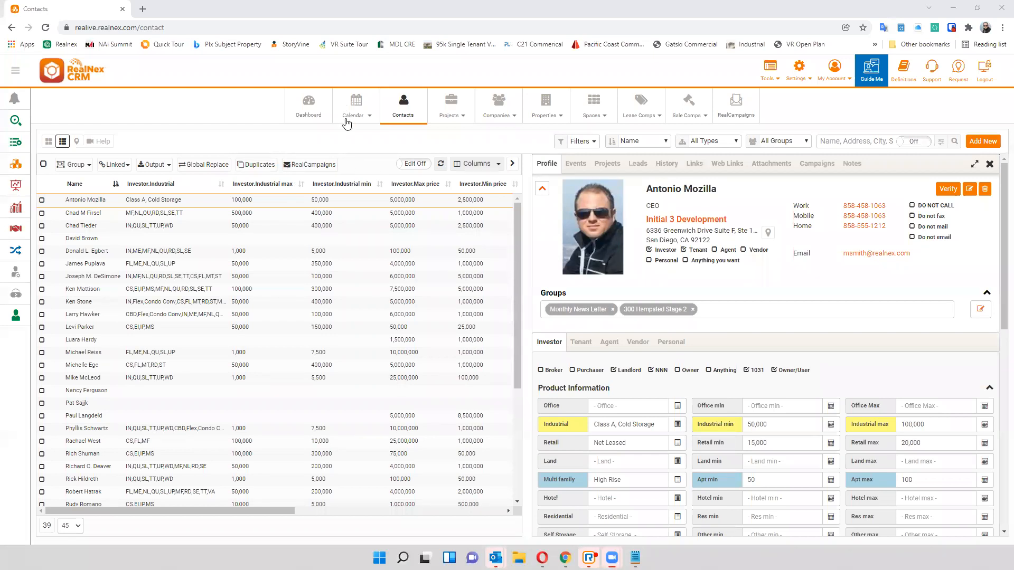
- Start a RealCampaigns email for the records in the current query and browse the personal and RealNex template collections
click(316, 165)
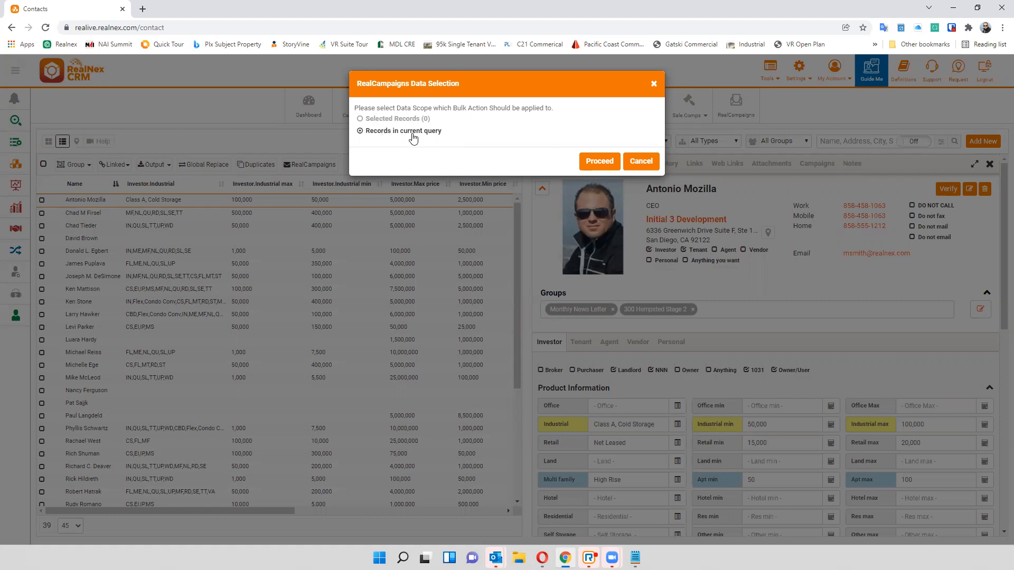
click(598, 161)
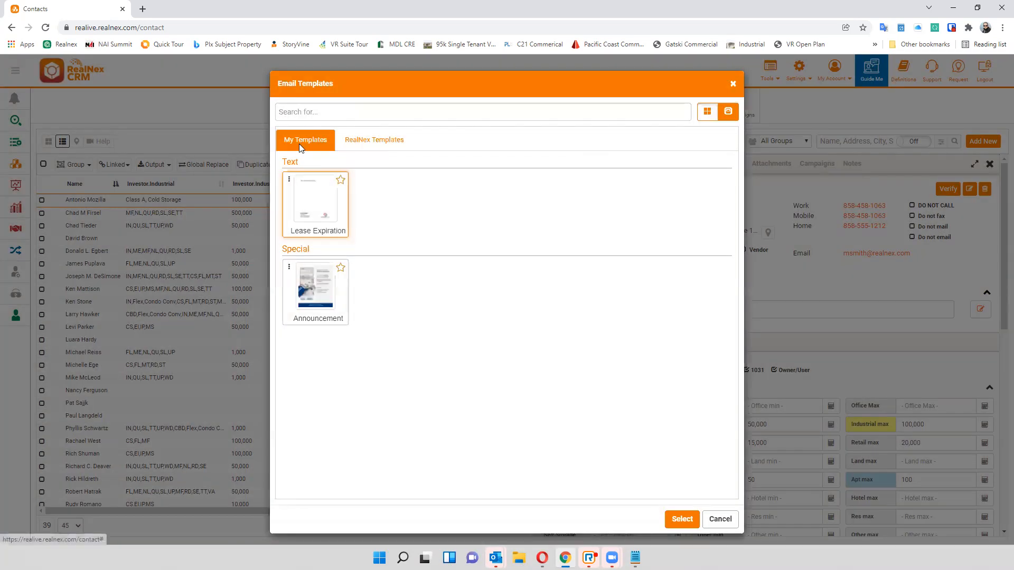
click(389, 143)
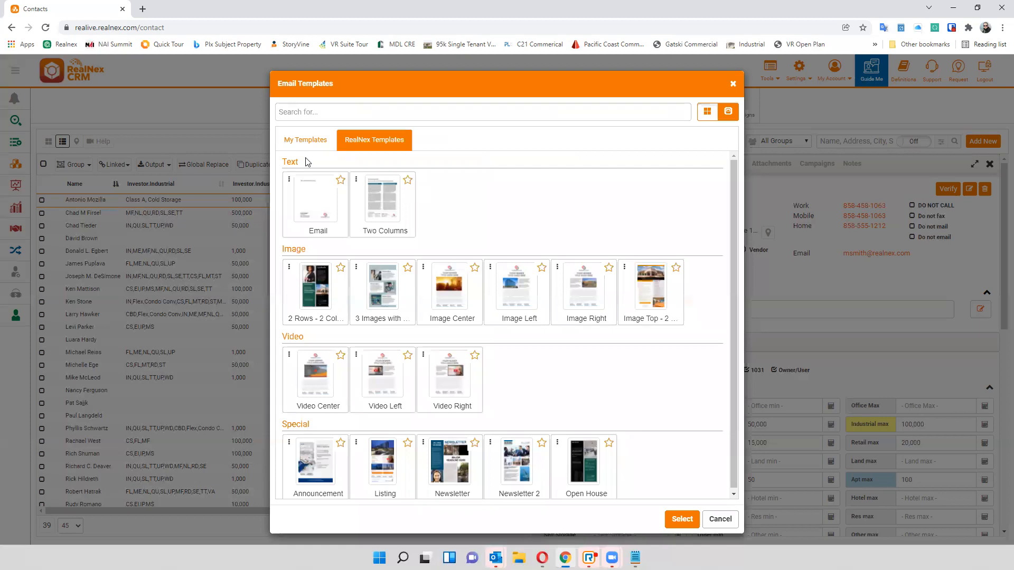
scroll(522, 222, down, 1)
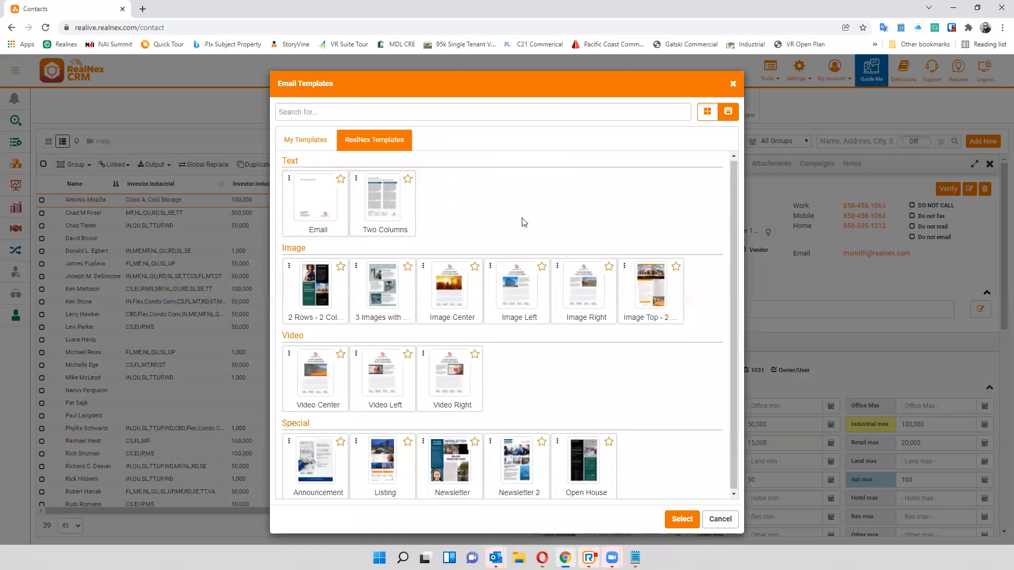
click(296, 139)
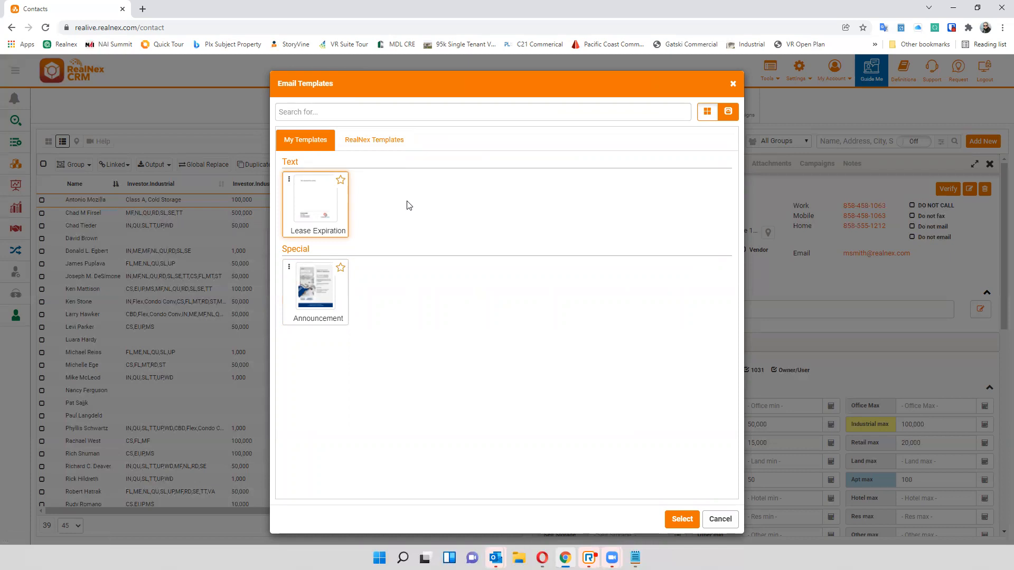
click(332, 295)
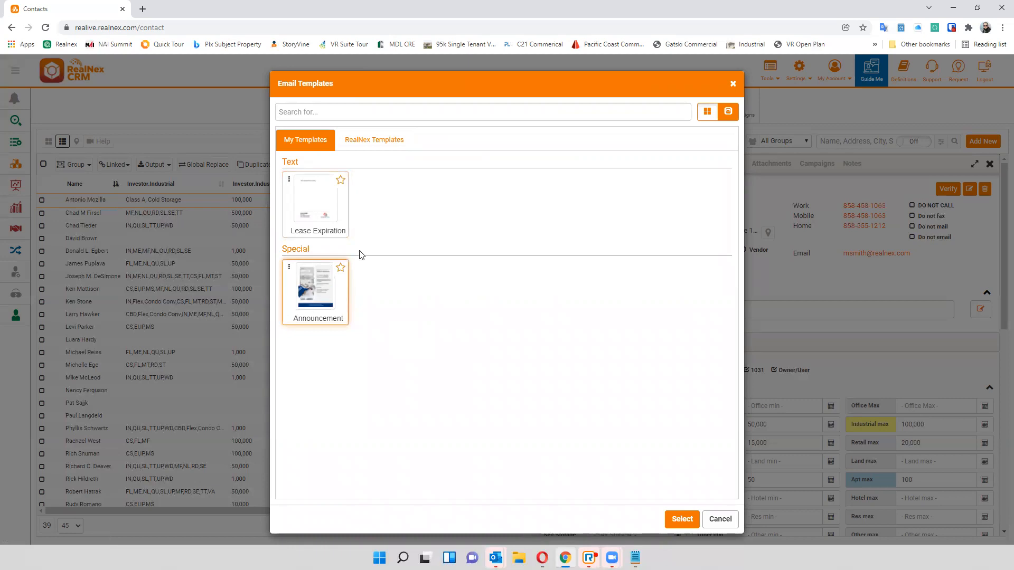
- Create the email campaign from the Video Right template in the RealNex templates
click(368, 148)
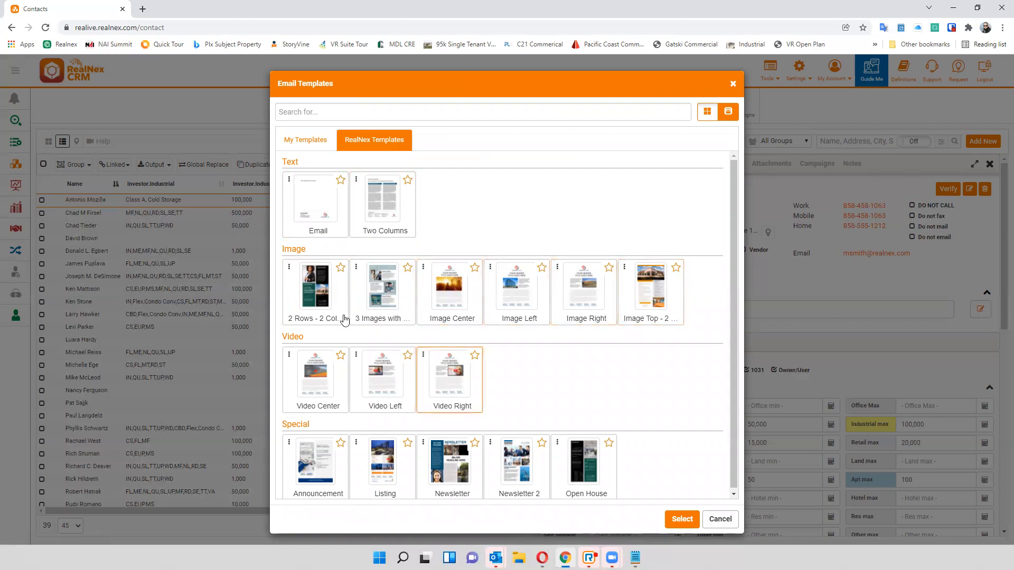
scroll(375, 479, down, 1)
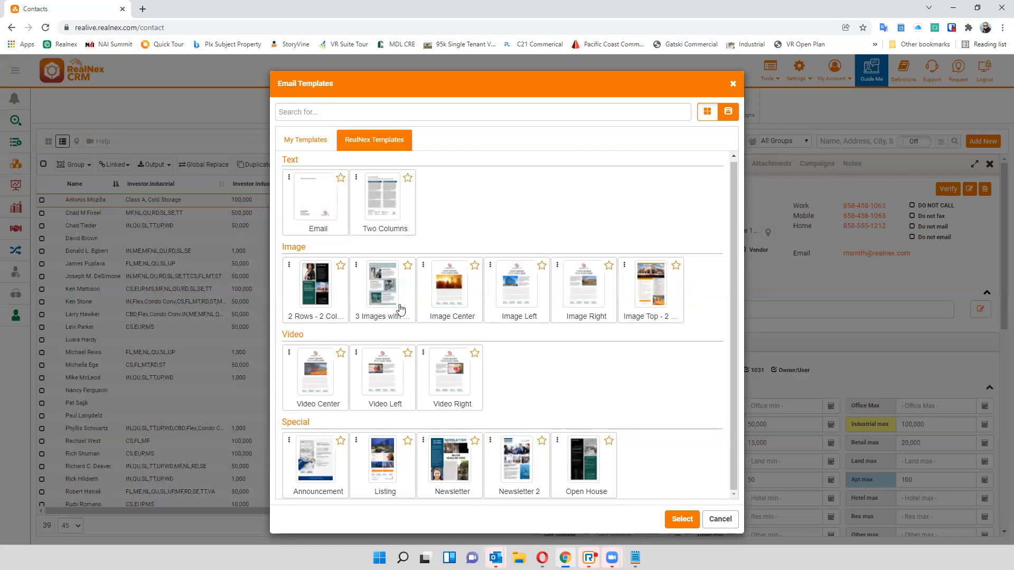
click(437, 384)
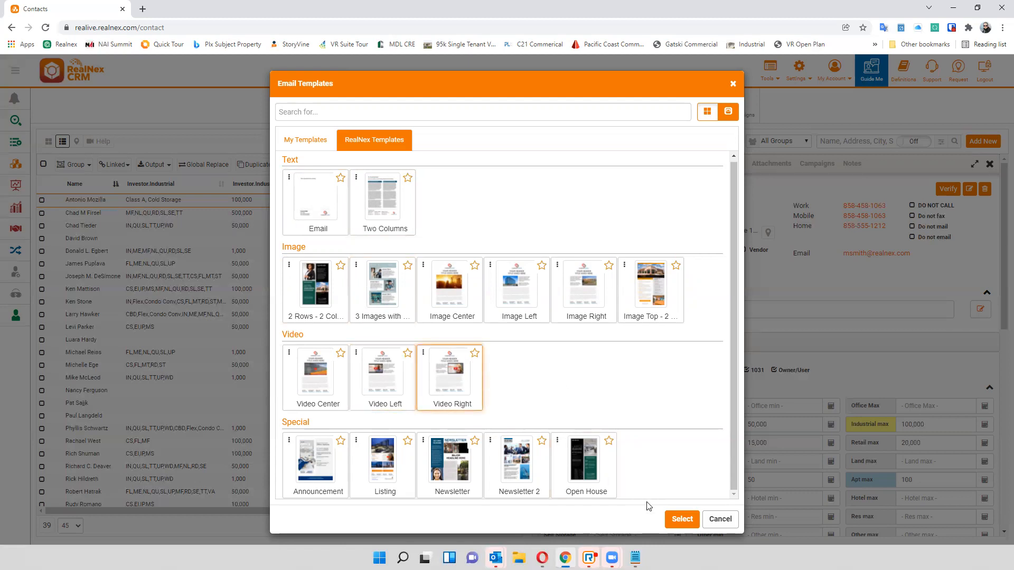
click(680, 519)
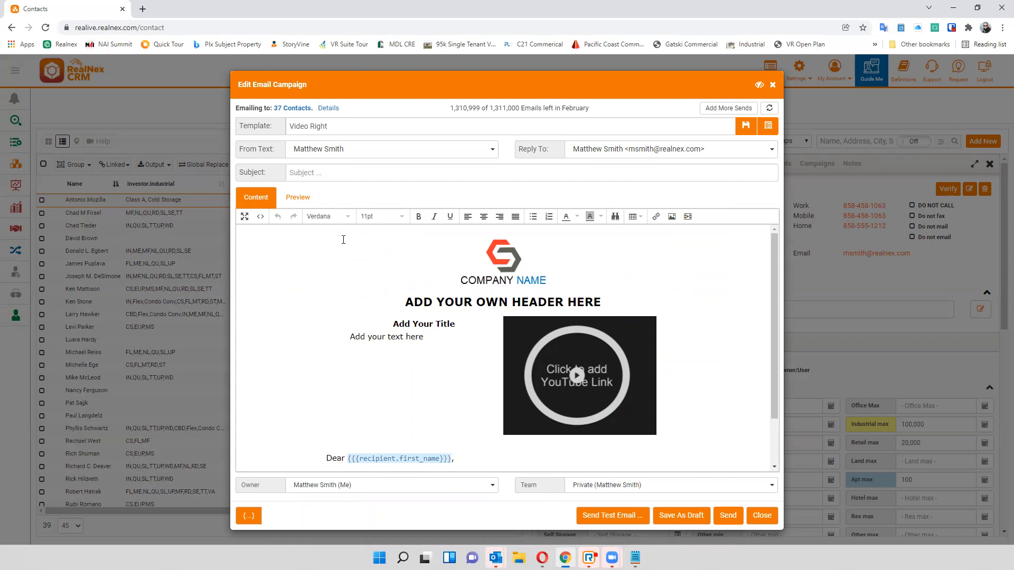
- Examine the template's company logo, header and text placeholders in the email content
click(526, 264)
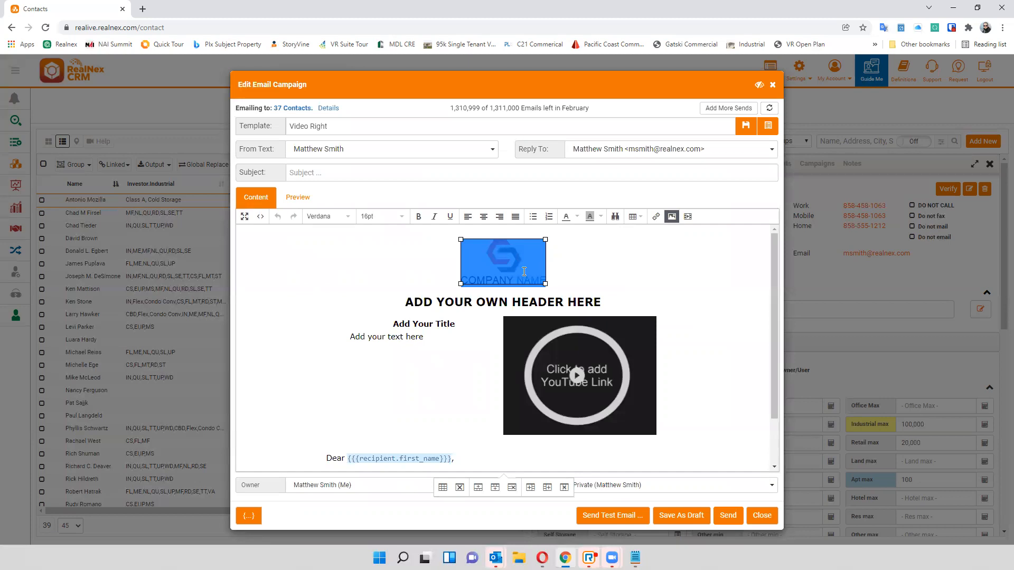
scroll(464, 262, down, 1)
drag(398, 248, 620, 237)
click(415, 278)
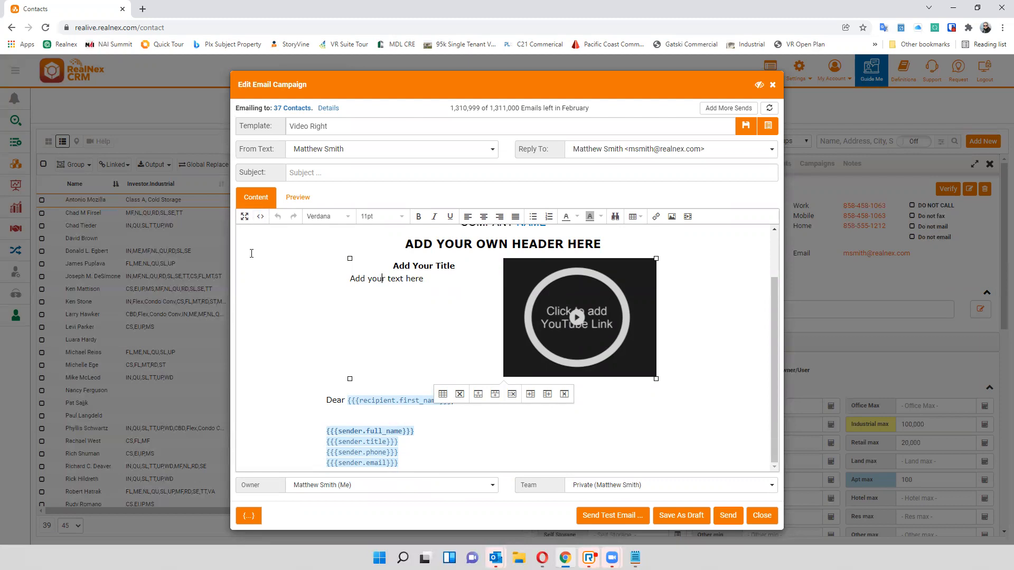
click(261, 217)
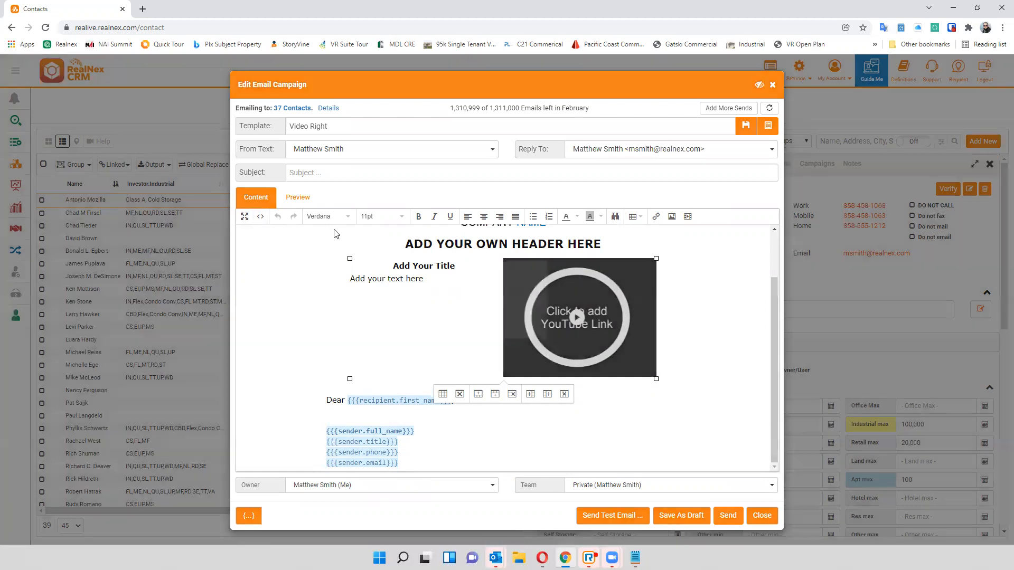
click(653, 452)
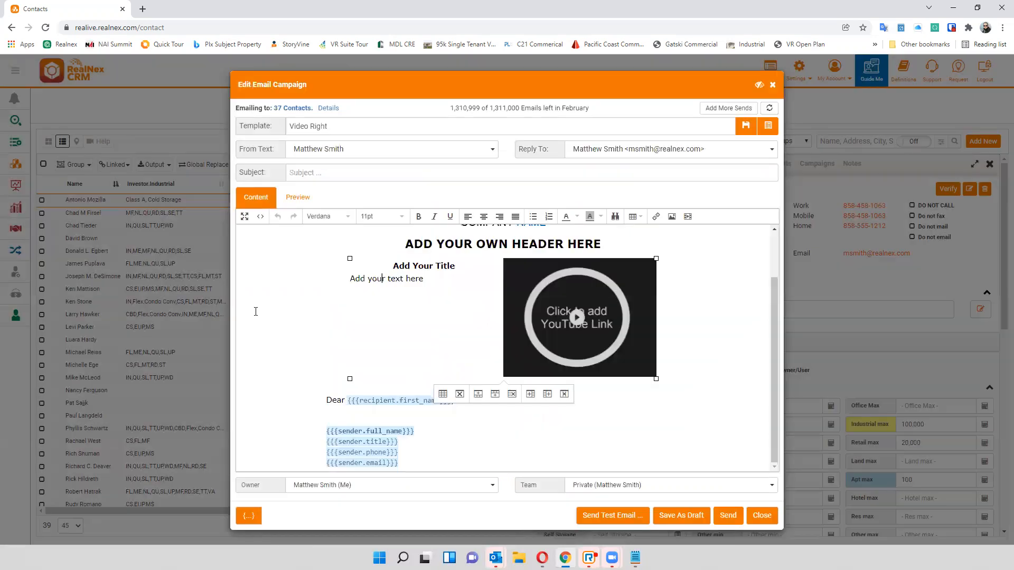
- Replace the template's logo and header with the recipient's Leasing merge field from the Agent category
drag(321, 366, 296, 401)
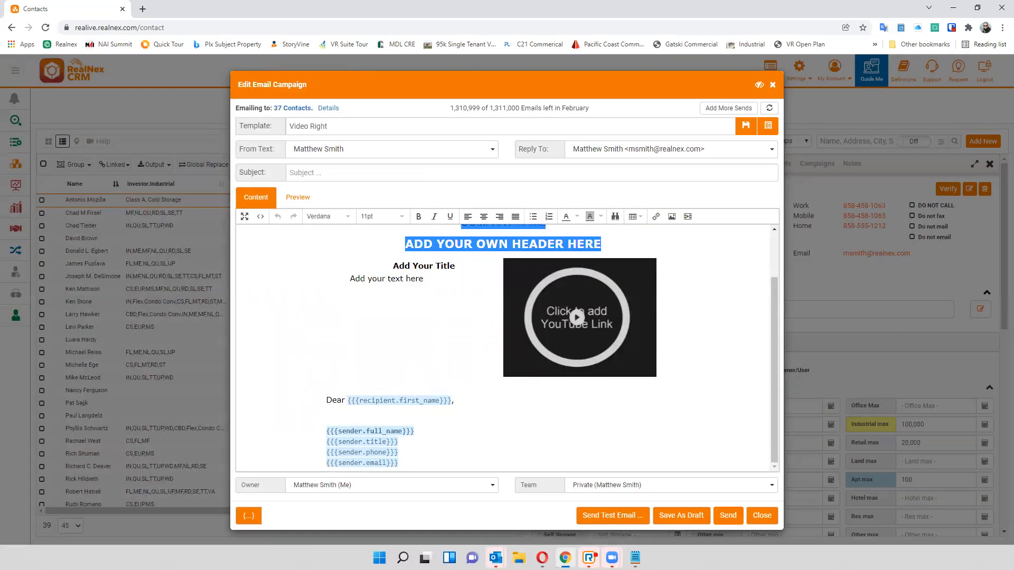
mouse_move(266, 360)
mouse_down()
mouse_move(464, 499)
mouse_move(525, 482)
mouse_up()
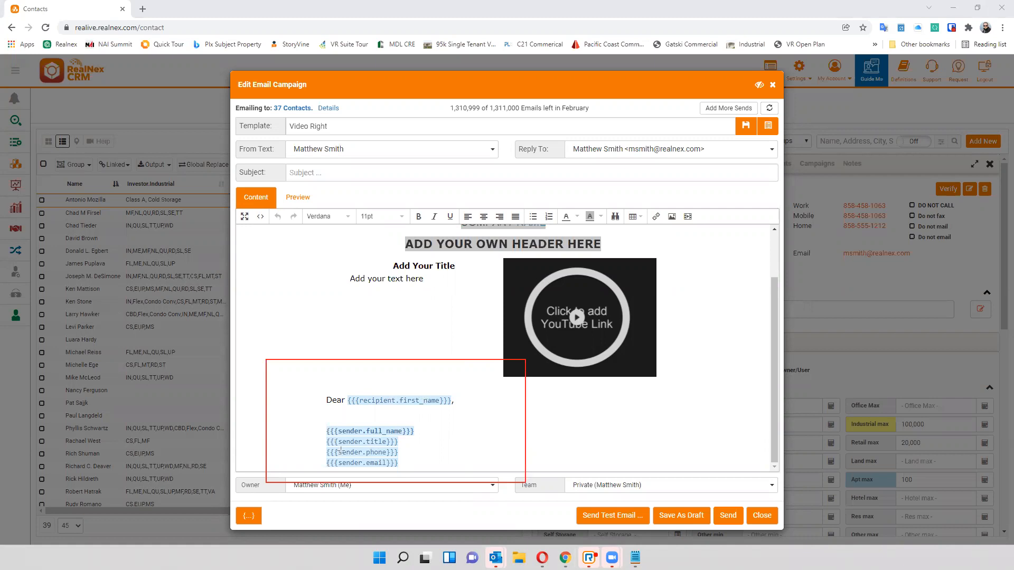
drag(321, 421, 428, 477)
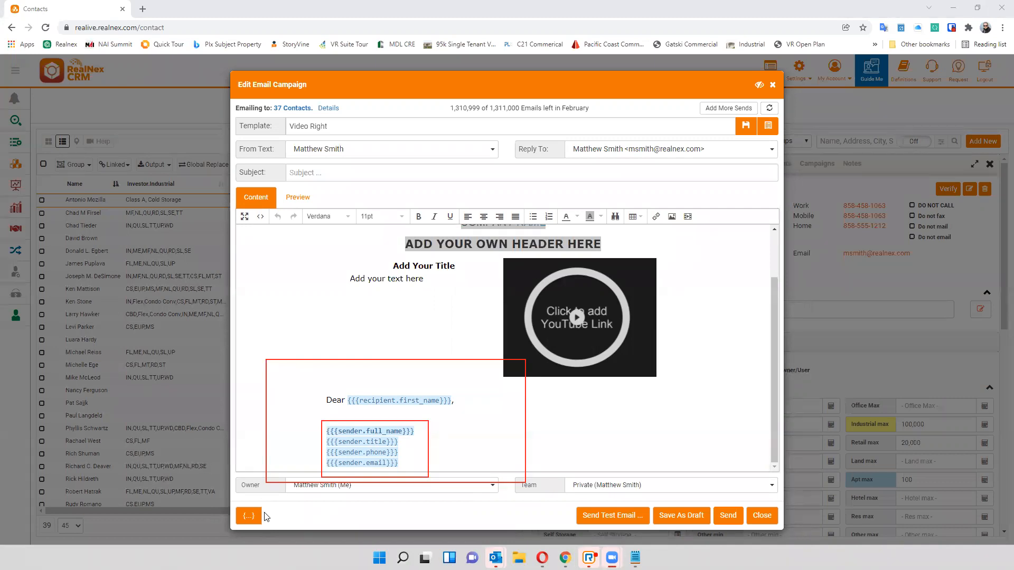
click(248, 516)
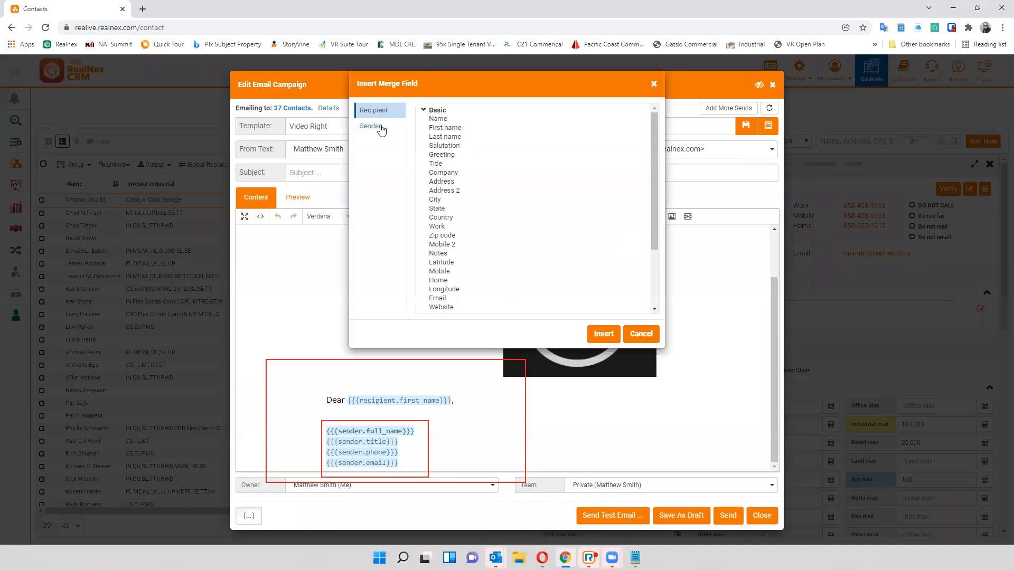
scroll(449, 180, down, 3)
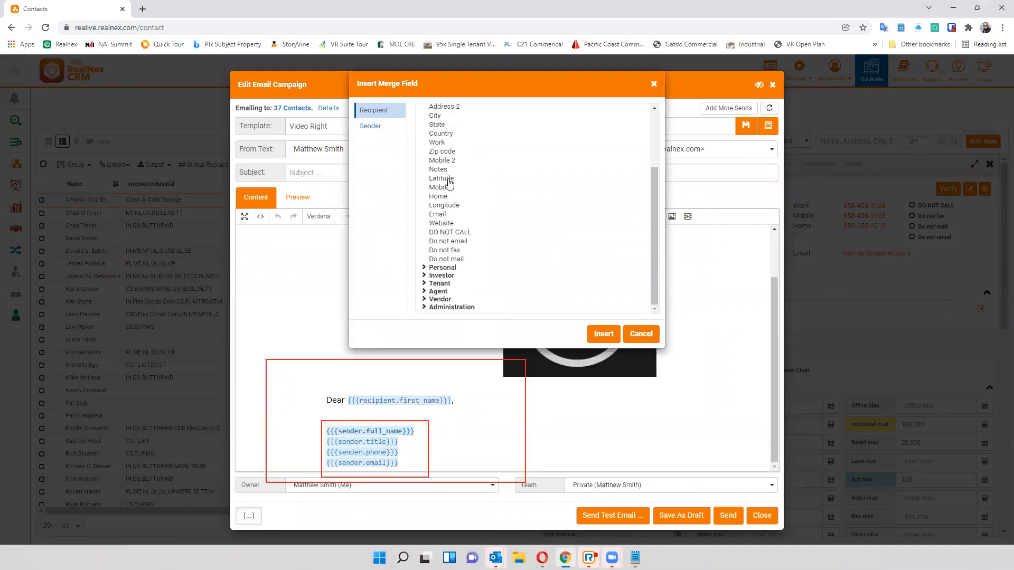
click(434, 275)
scroll(531, 167, down, 5)
scroll(447, 222, down, 10)
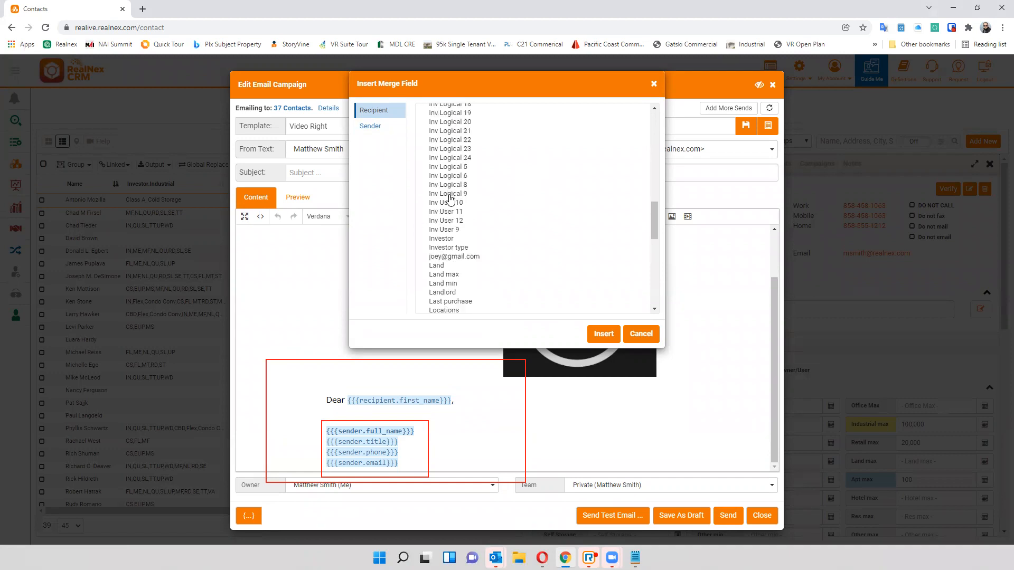
scroll(449, 253, down, 3)
click(435, 289)
scroll(456, 192, down, 5)
scroll(456, 192, down, 4)
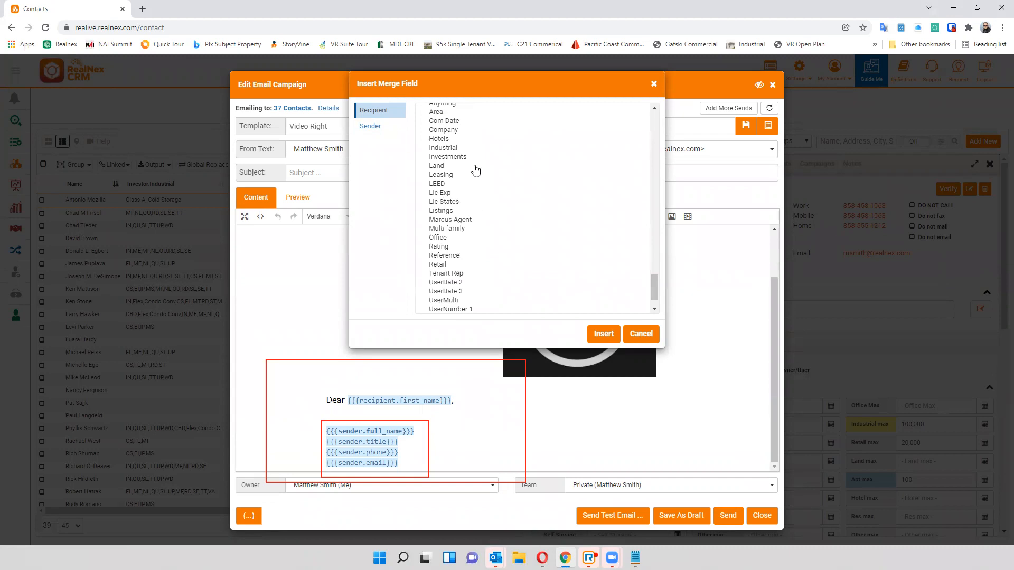
double_click(439, 176)
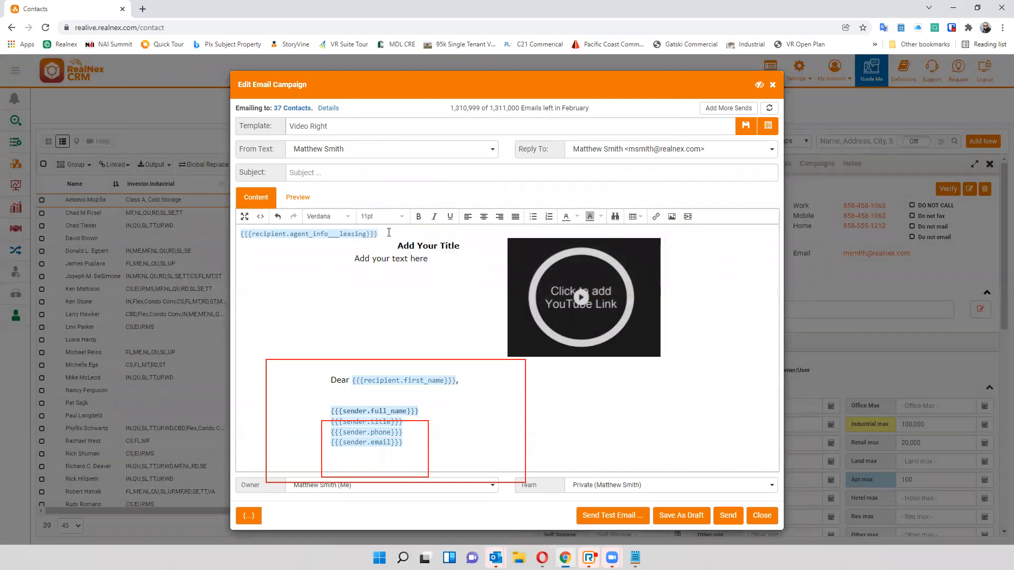
click(241, 238)
click(292, 266)
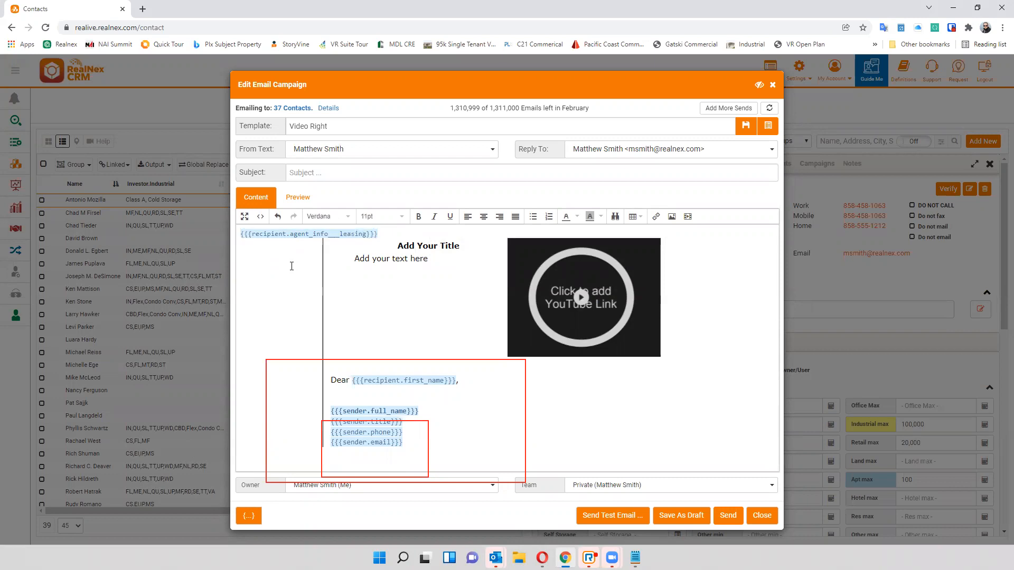
- Preview the email for the first recipient, checking the greeting and sender signature, and return to the content editor
click(299, 198)
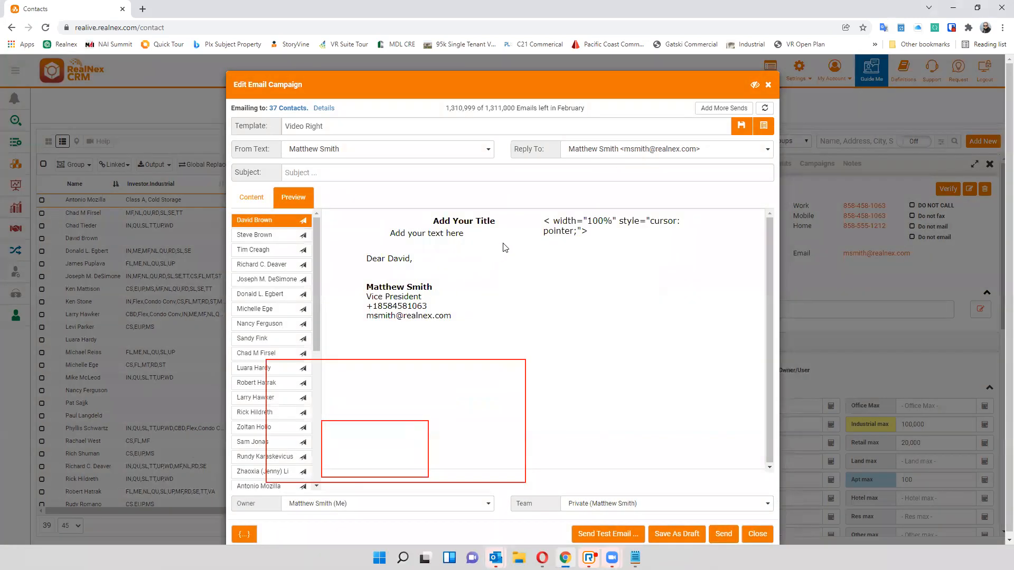
drag(386, 259, 418, 260)
drag(368, 296, 436, 311)
click(460, 323)
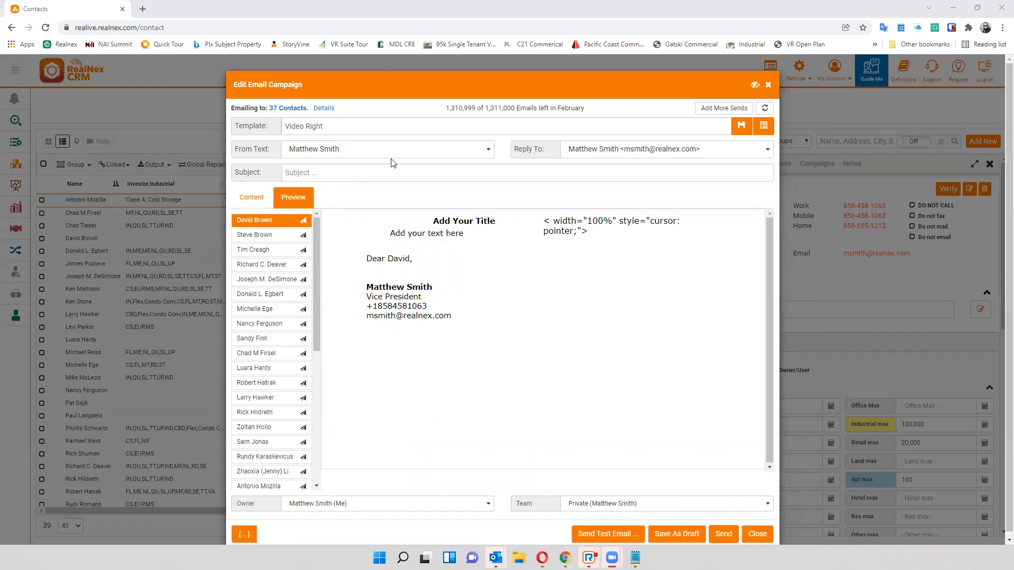
click(251, 197)
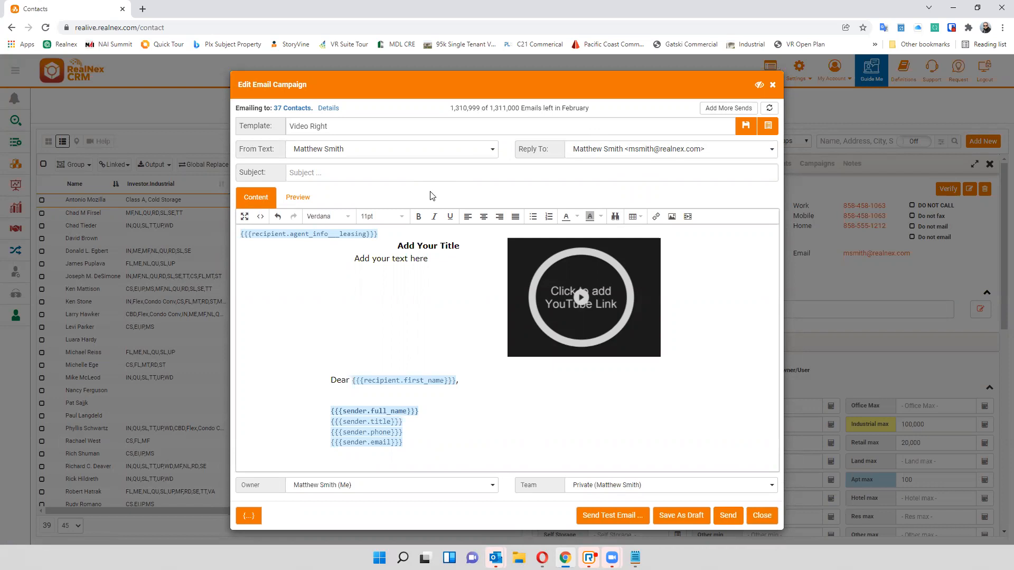
- Check the available From Text and Reply To choices for the campaign
click(343, 153)
click(343, 154)
click(584, 154)
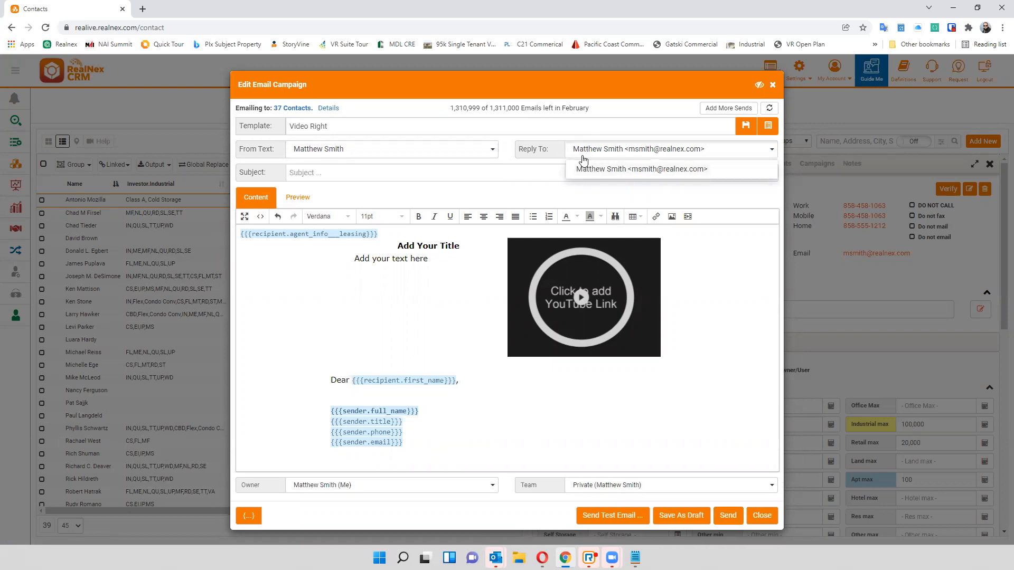
click(584, 160)
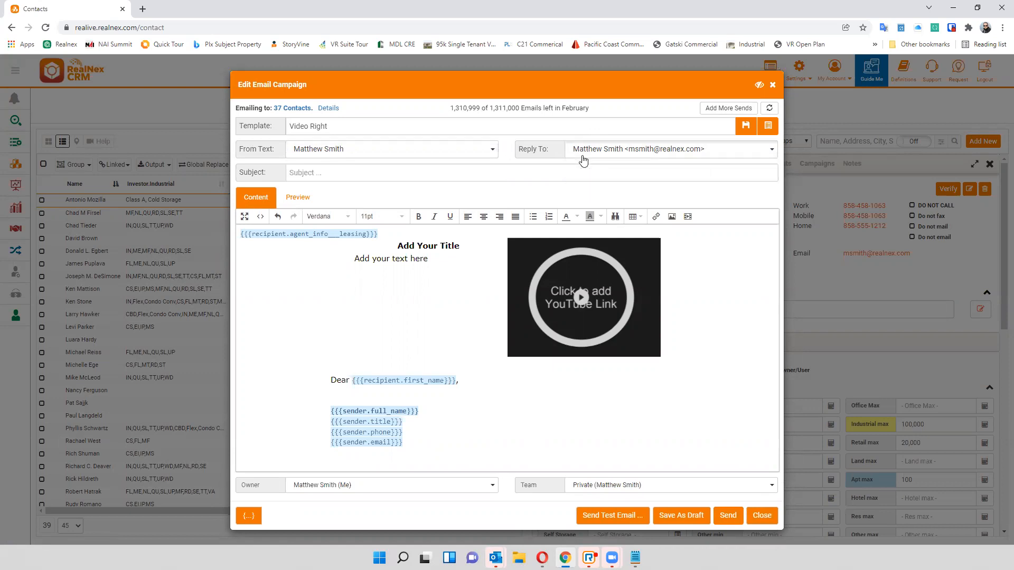
- Set the campaign's subject to Sign Call
click(318, 172)
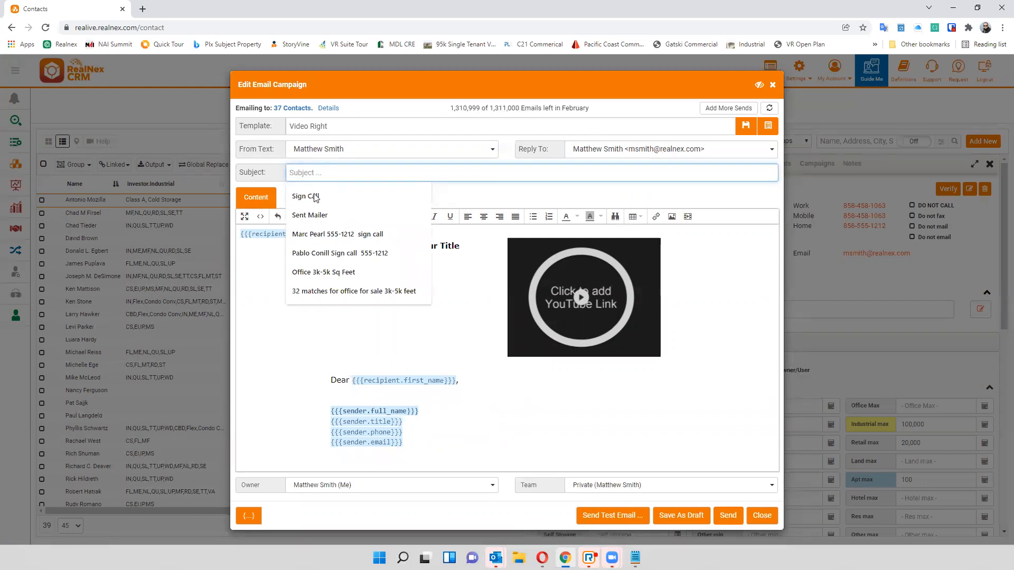
click(315, 197)
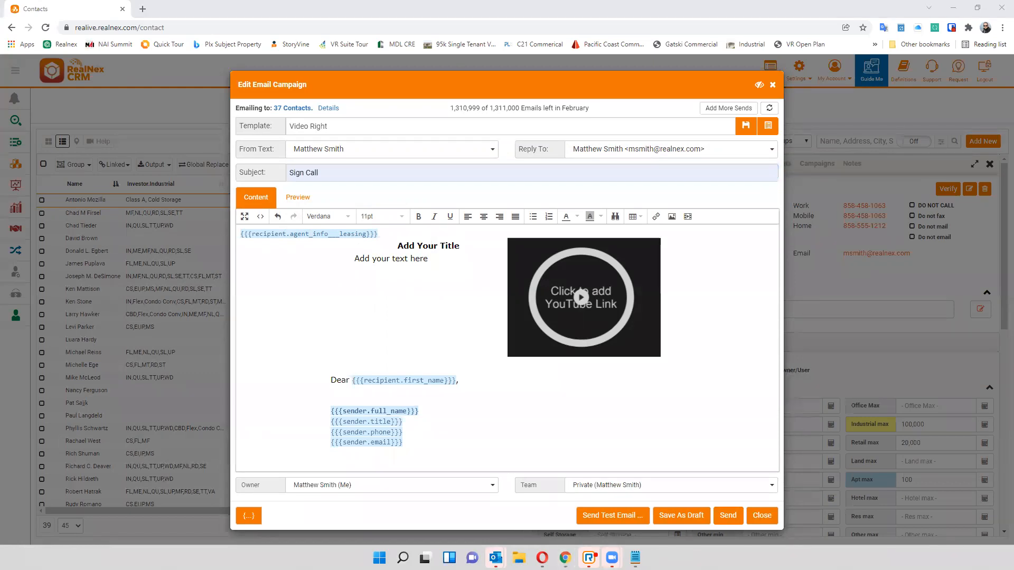
click(470, 275)
- Review the test email's recipient and contact options, and close them without sending
click(610, 517)
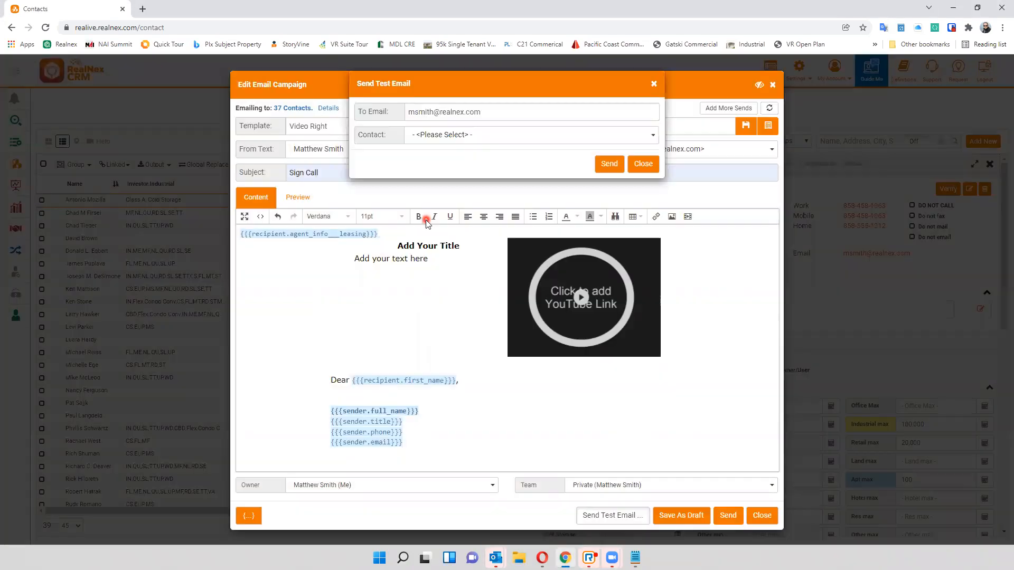
click(444, 135)
click(444, 135)
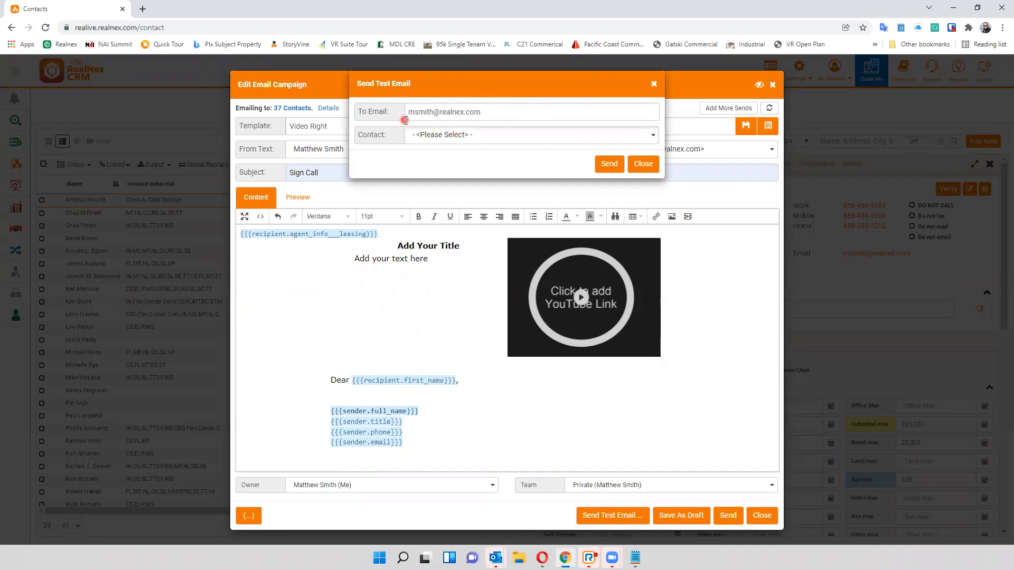
click(642, 164)
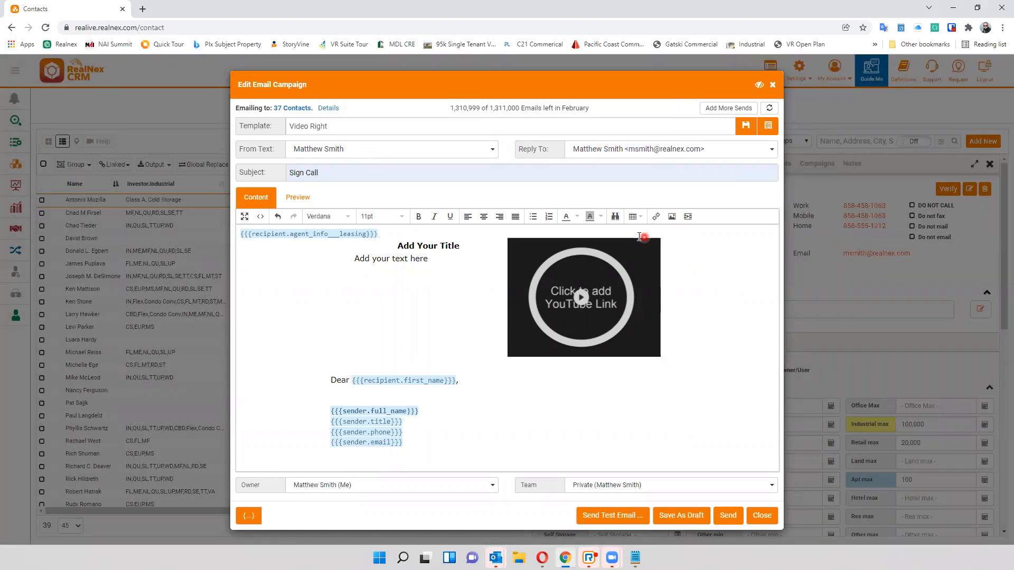
- Review the Create New and Update Existing options for saving the template, cancel them, and close the campaign editor
click(745, 130)
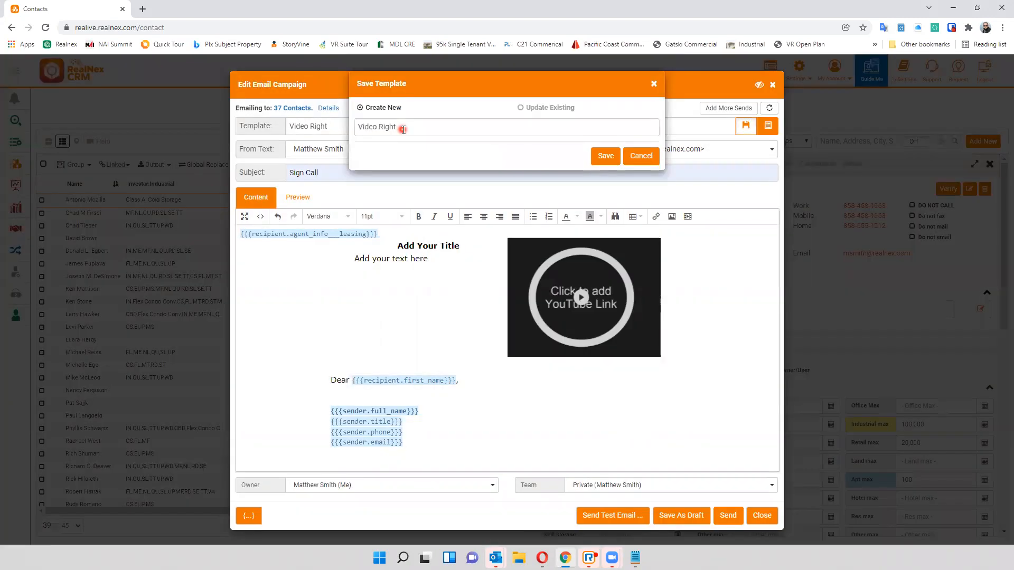
triple_click(415, 127)
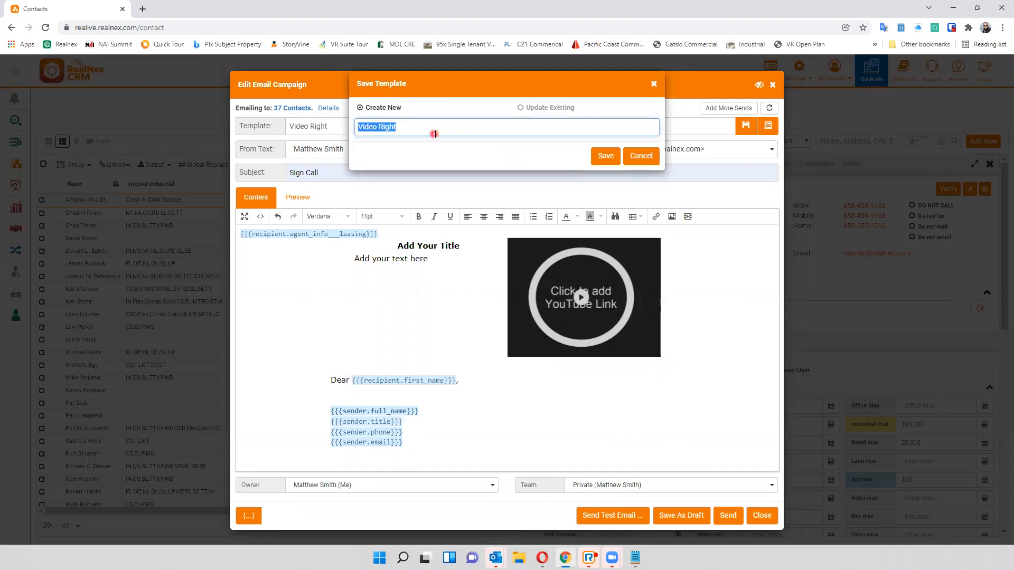
click(542, 108)
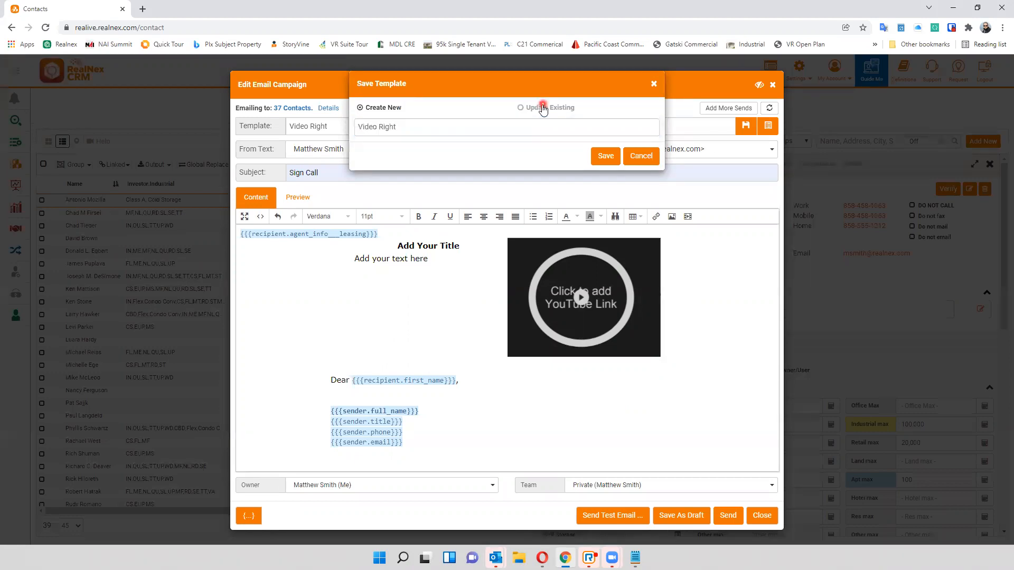
click(637, 167)
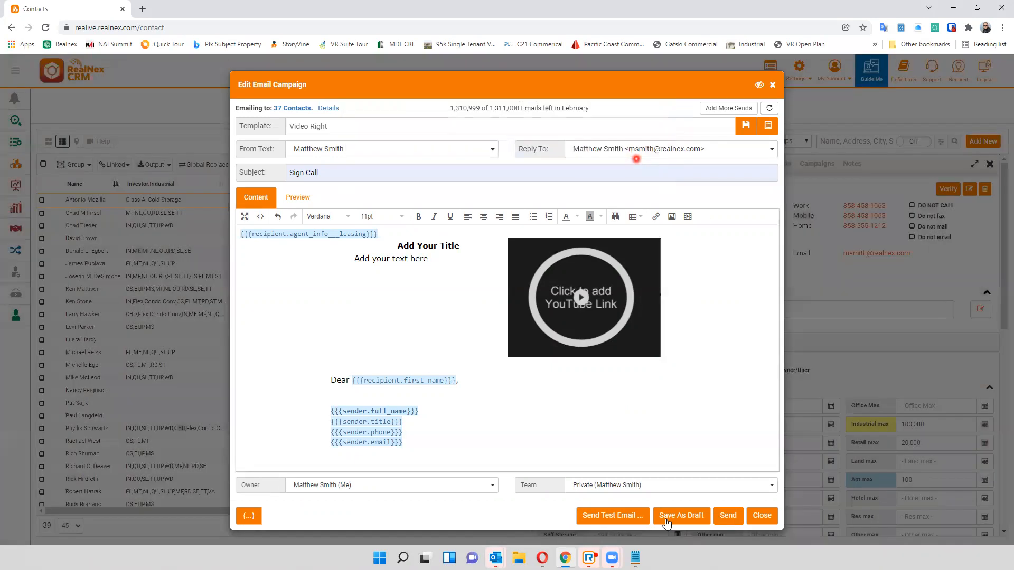
click(759, 519)
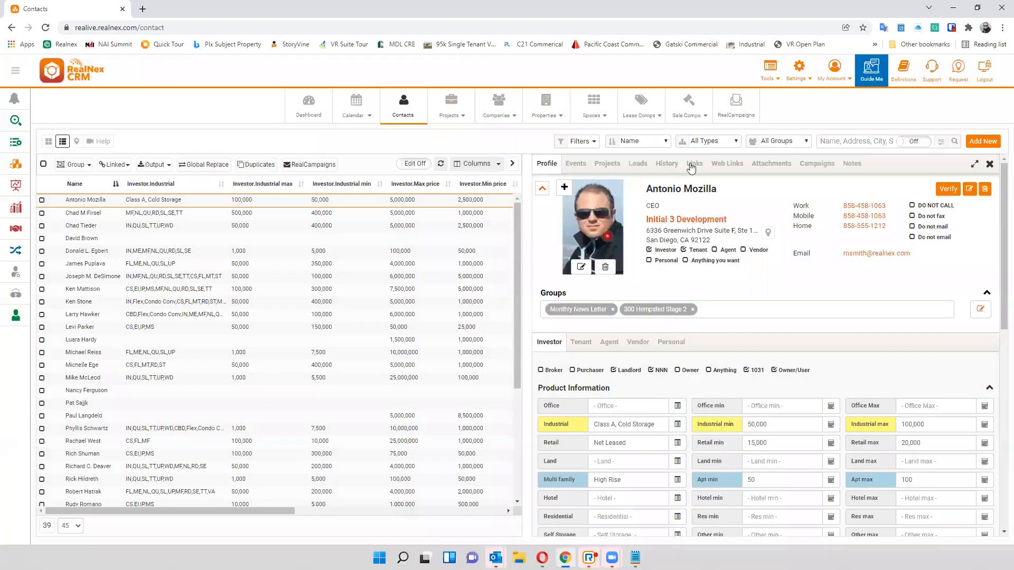
- Open the RealCampaigns statistics for the sent Last Chance for RealNex Discounts campaign and list its bounced emails
click(735, 108)
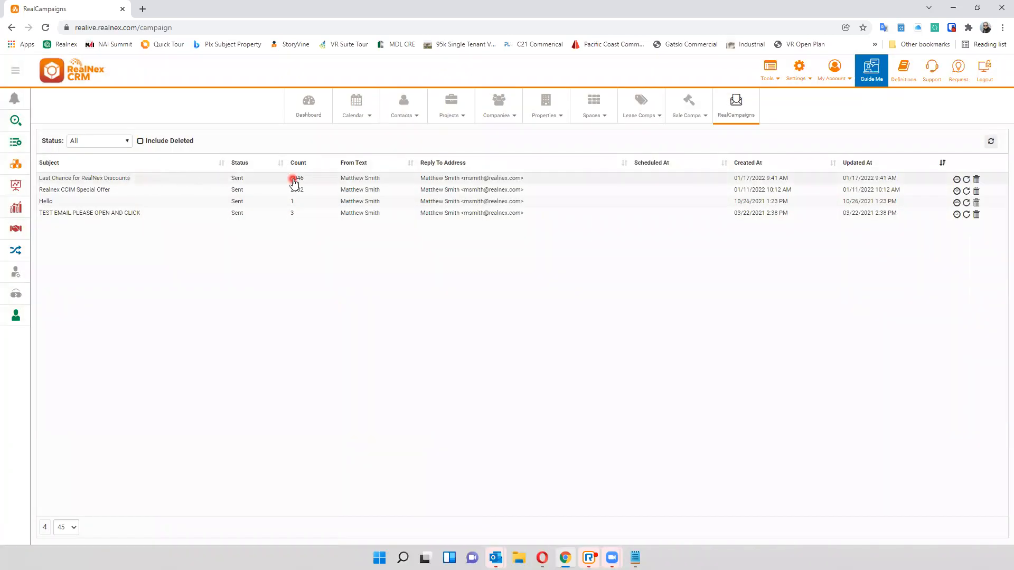
click(956, 180)
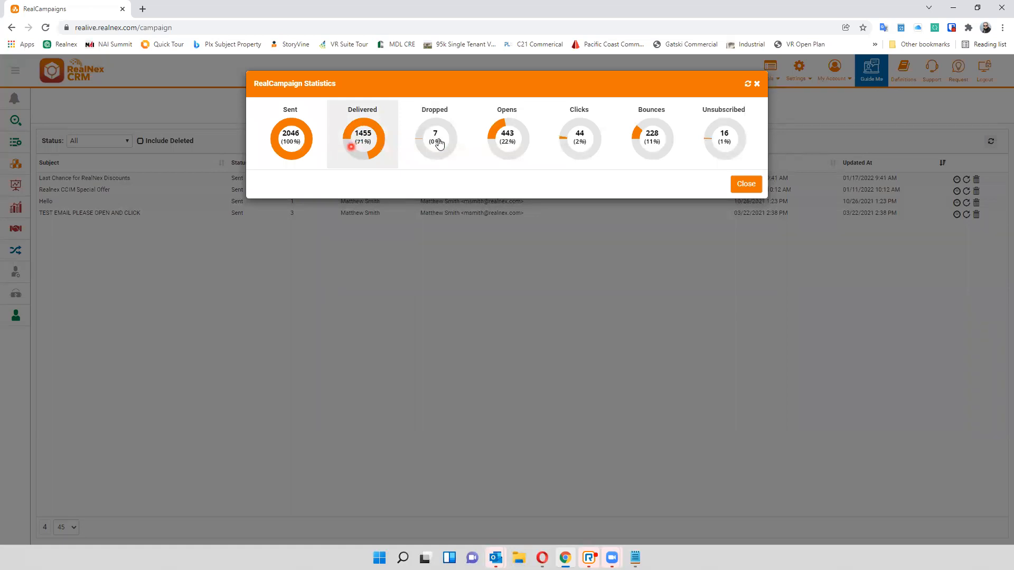
click(644, 153)
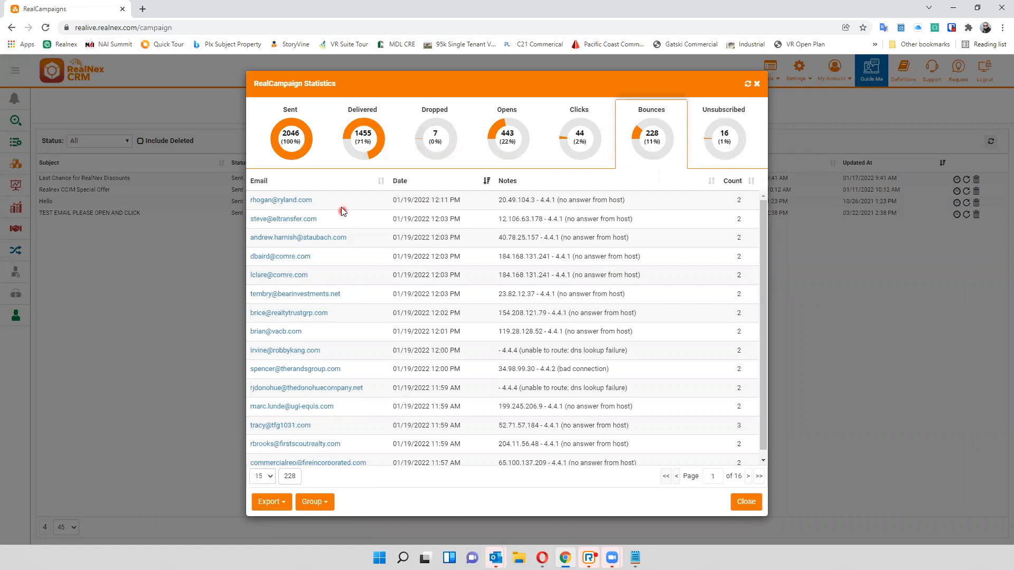
- Check the grouping option for the bounced contacts, leave it without grouping them, and close the campaign statistics
click(320, 508)
click(323, 521)
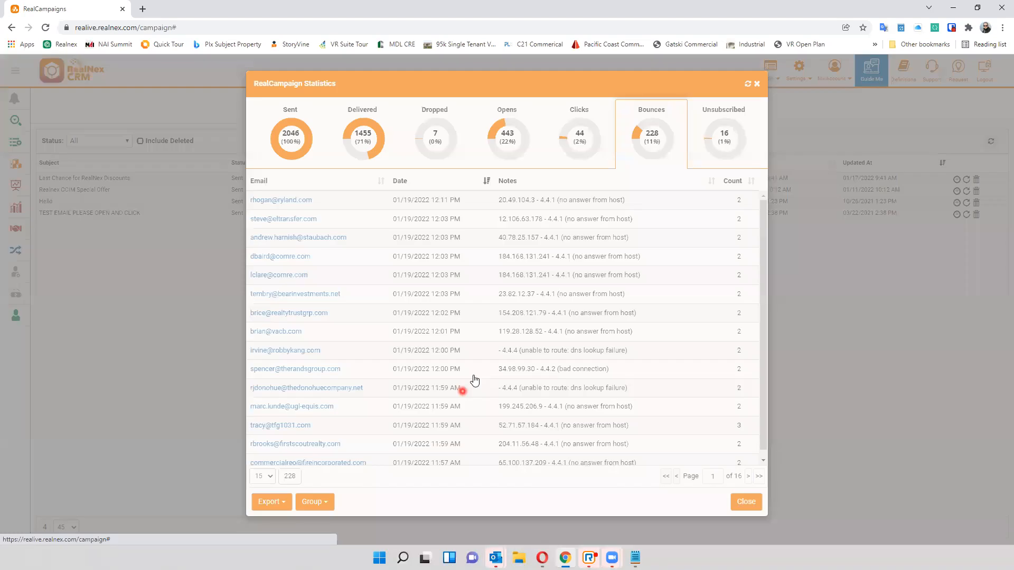
click(644, 511)
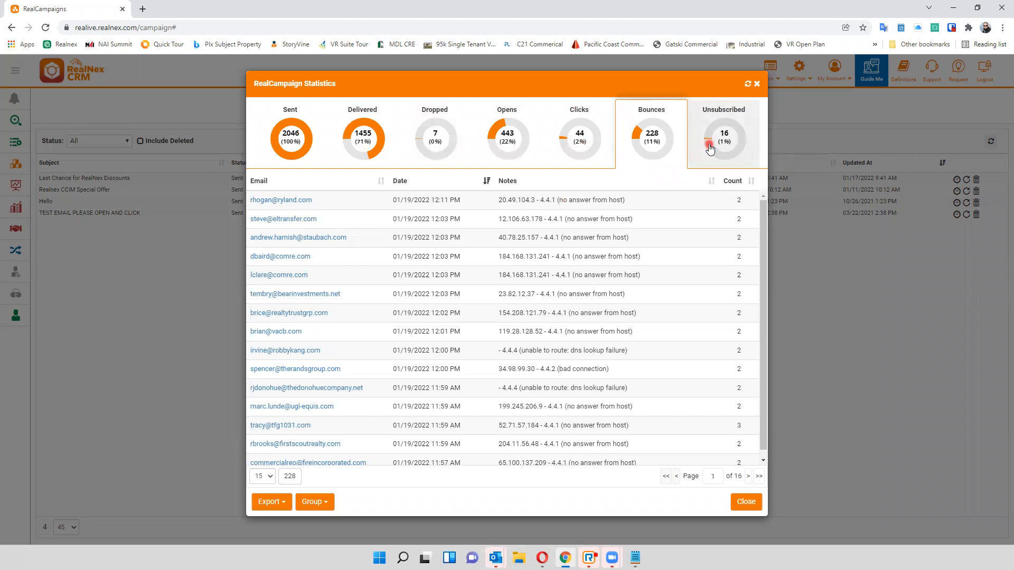
click(757, 88)
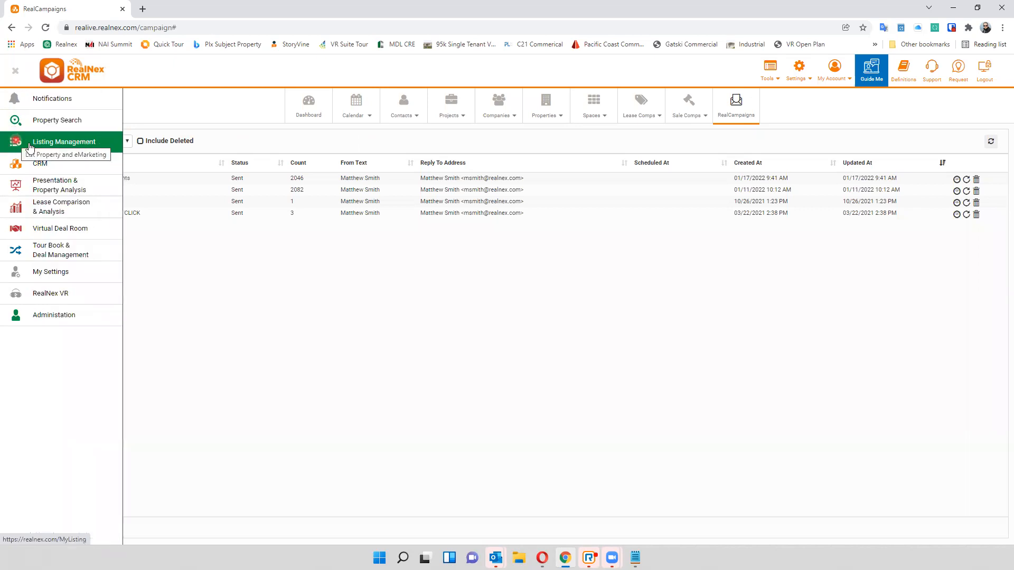
- Switch to Listing Management and start an email campaign for the 123 Anywhere listing priced at $8,900,000
click(29, 145)
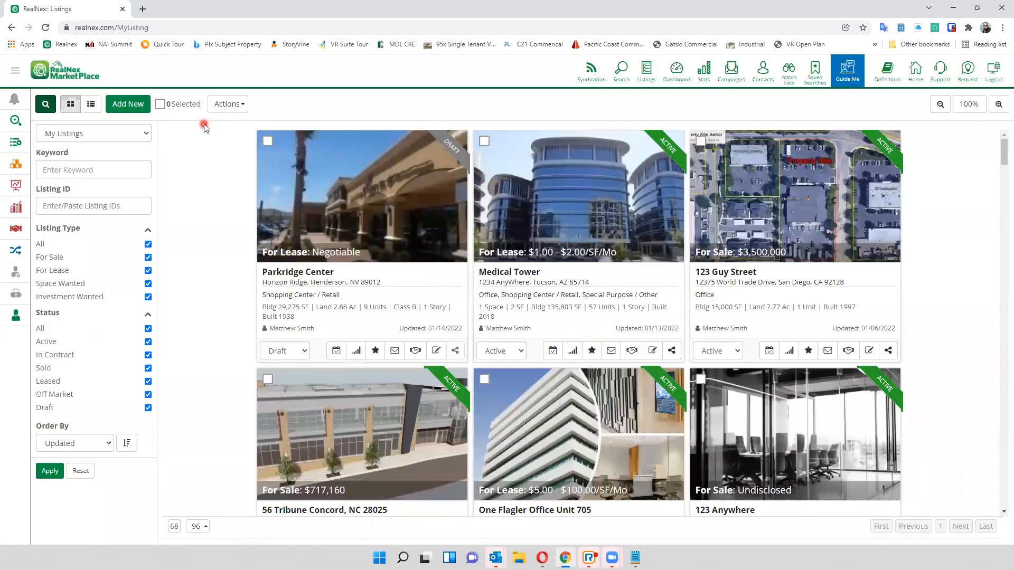
scroll(205, 190, down, 4)
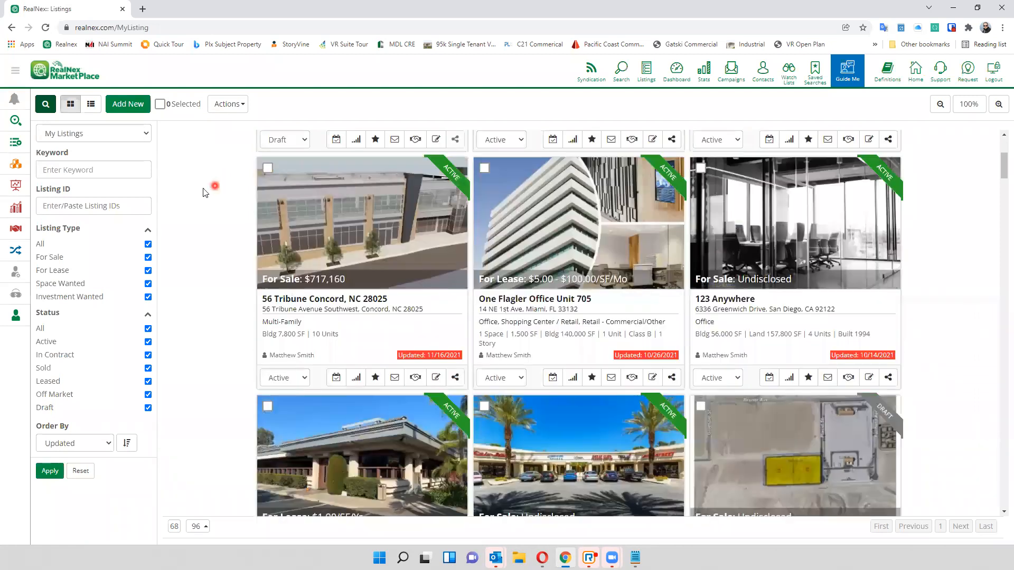
scroll(215, 205, down, 2)
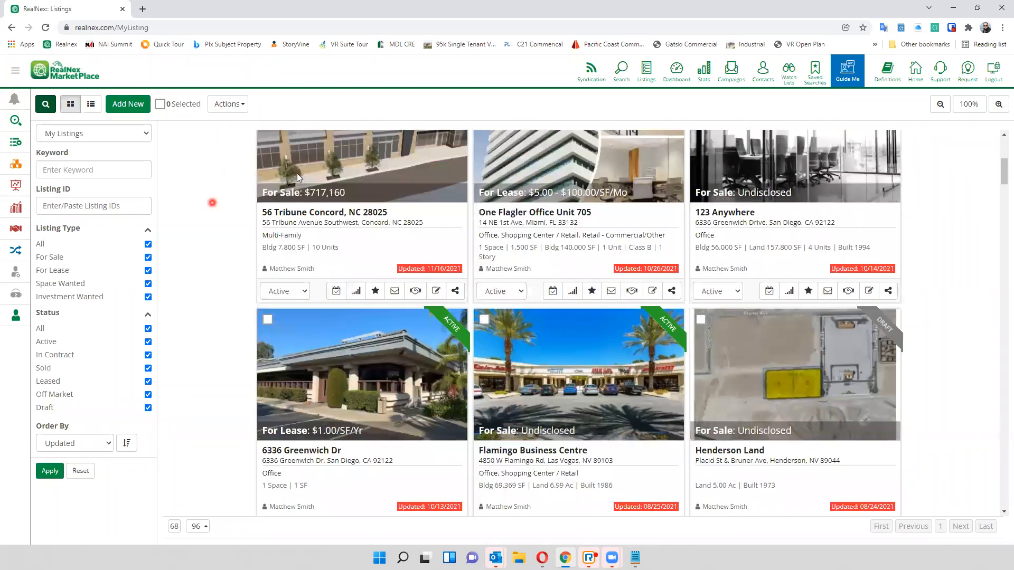
scroll(216, 209, down, 2)
scroll(235, 248, down, 3)
scroll(294, 300, down, 2)
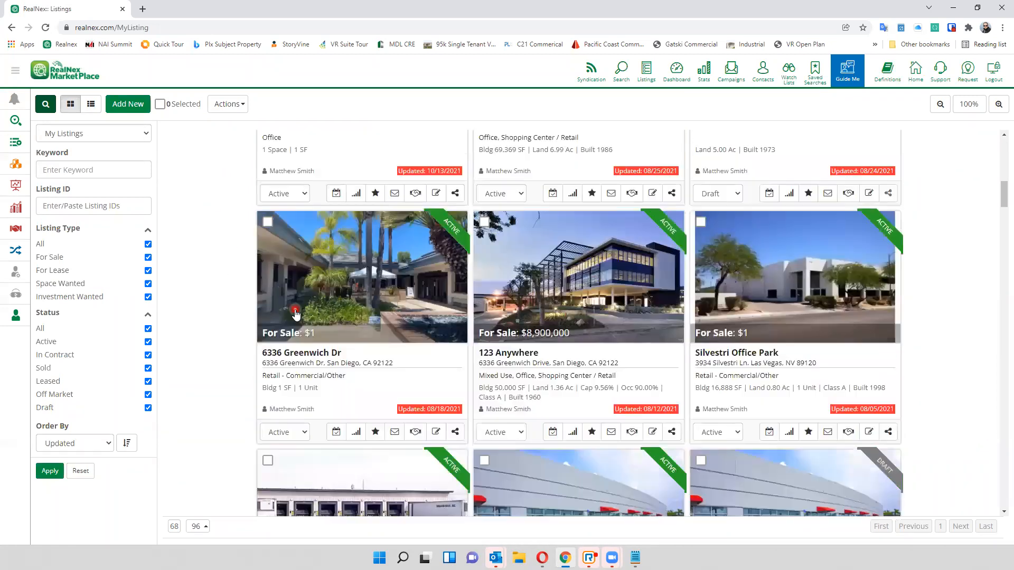
scroll(301, 316, down, 3)
scroll(298, 315, up, 2)
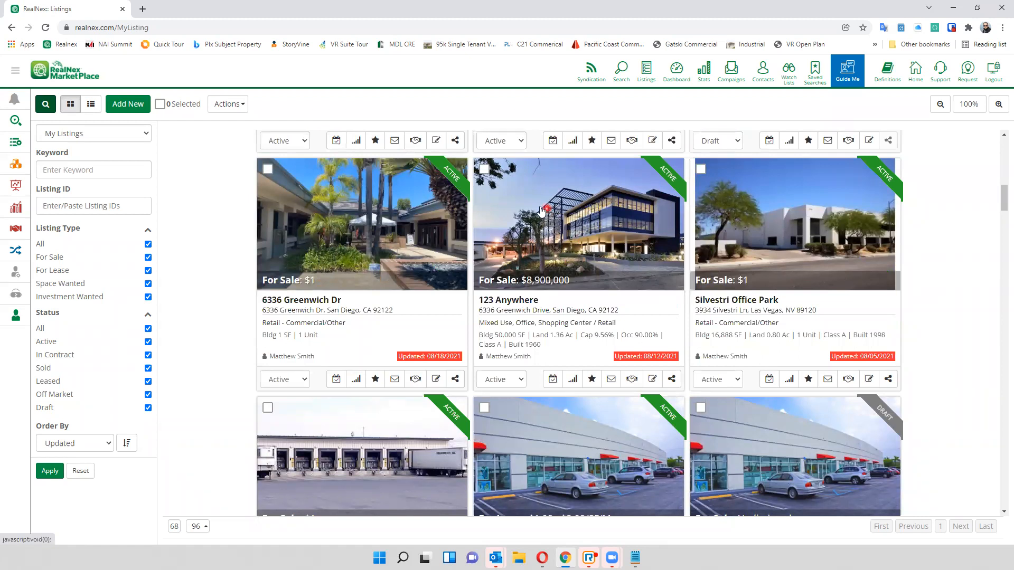
click(611, 380)
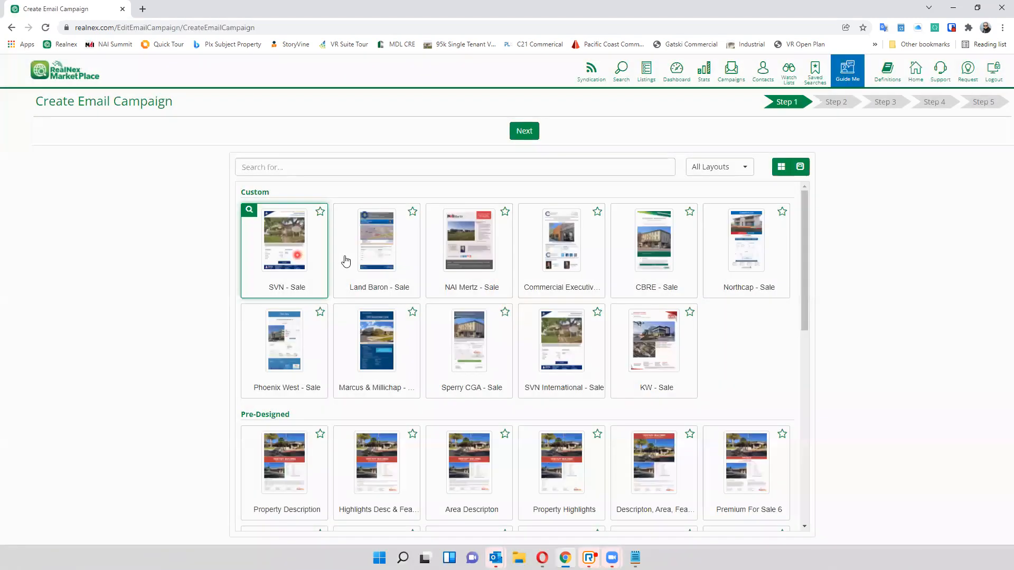
- Browse the custom, pre-designed, do-it-yourself and flyer layouts, and continue with the pre-designed Office/Retail For Sale layout
click(455, 346)
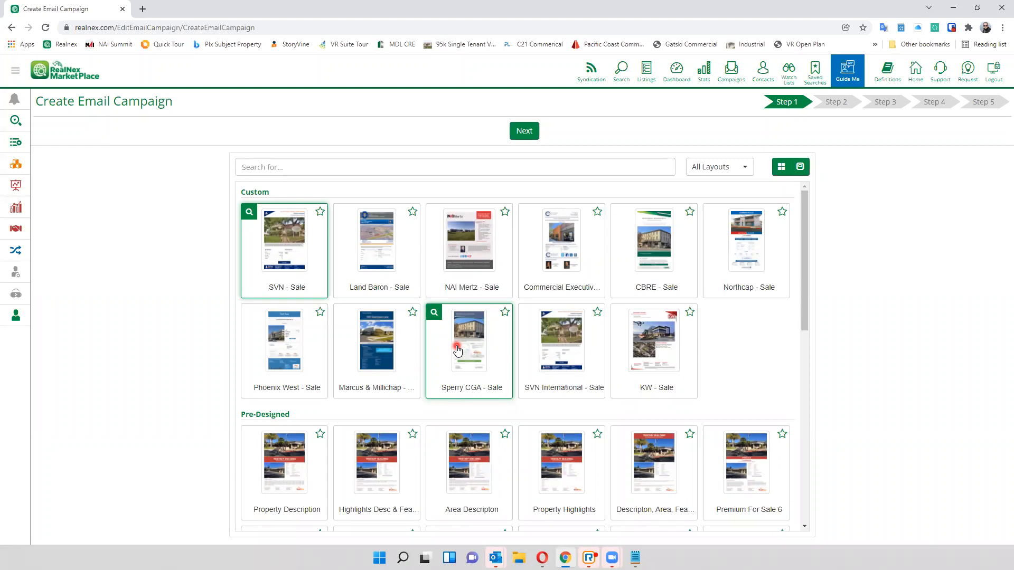
scroll(264, 314, down, 3)
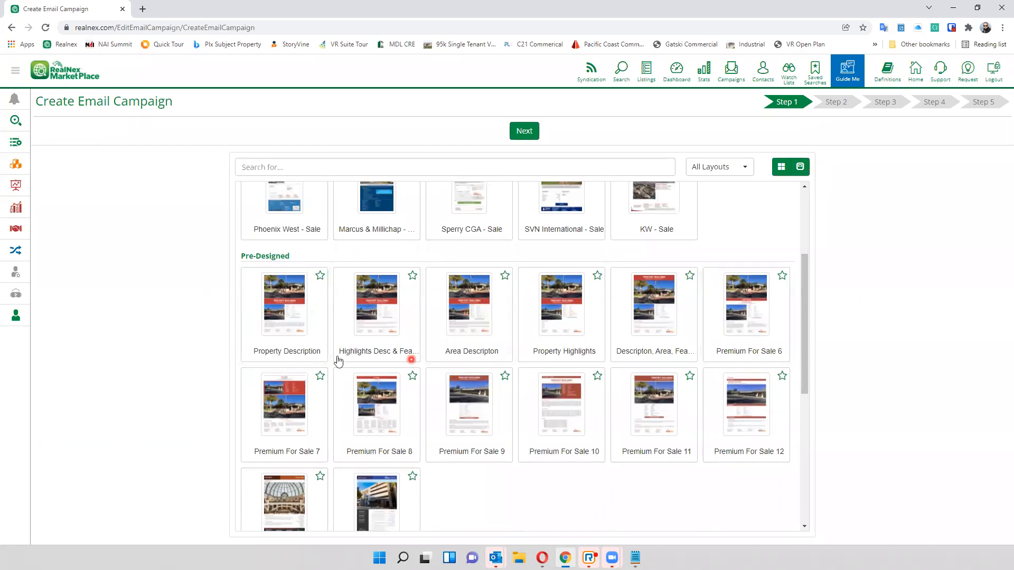
scroll(249, 341, down, 4)
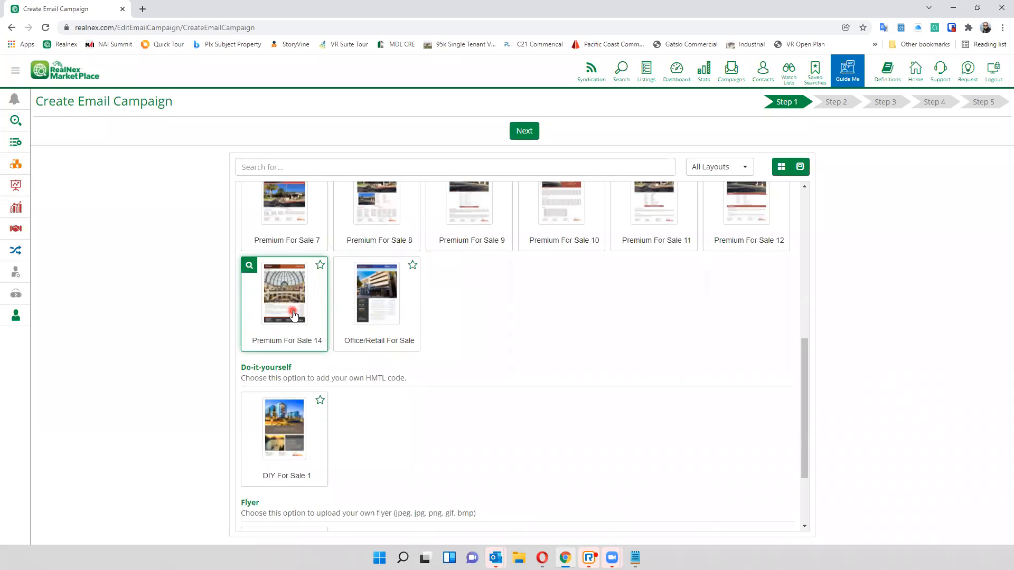
scroll(294, 315, up, 3)
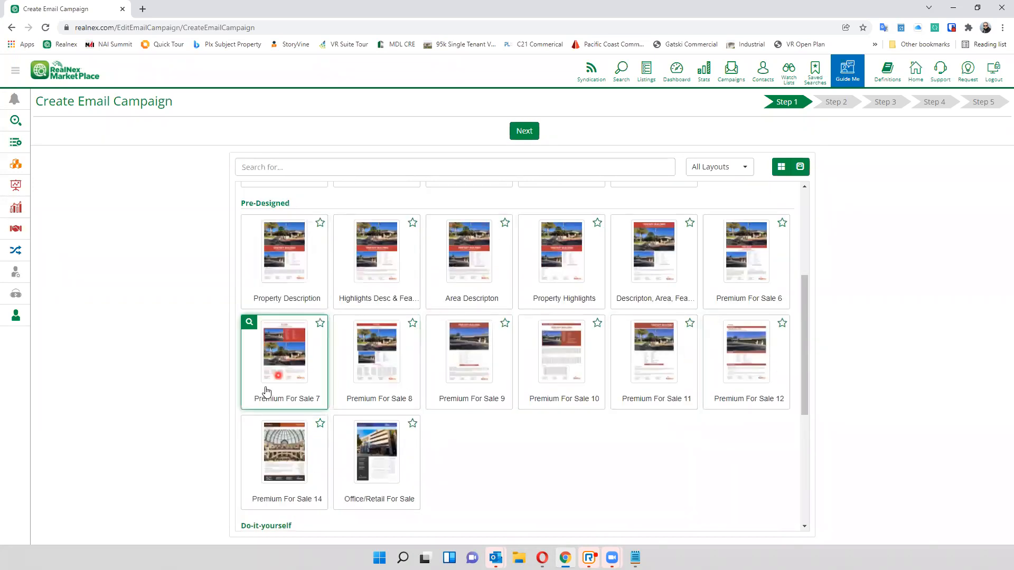
scroll(269, 385, down, 2)
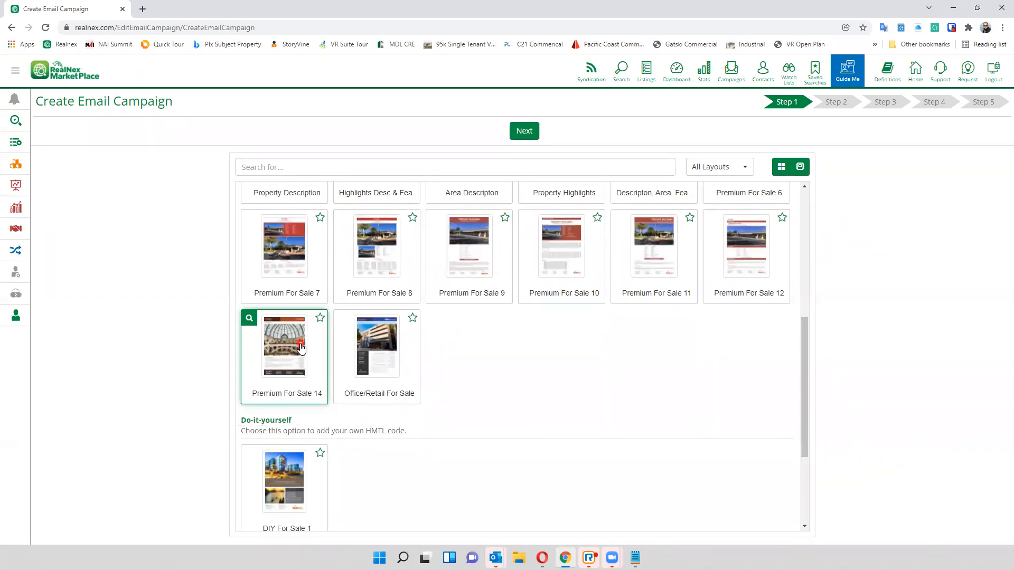
scroll(294, 375, down, 3)
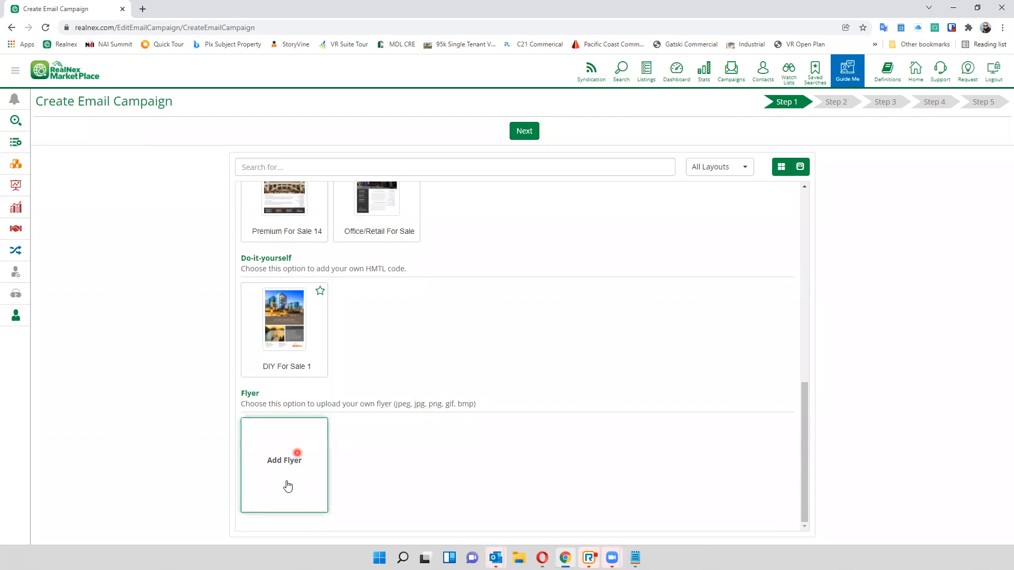
scroll(338, 402, up, 8)
scroll(335, 406, down, 3)
scroll(334, 407, down, 1)
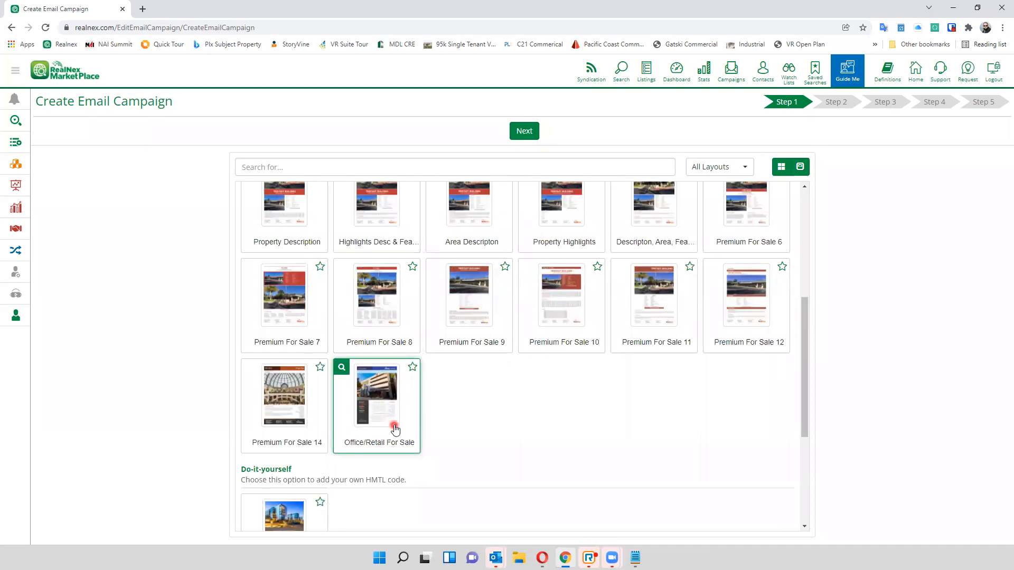
click(524, 133)
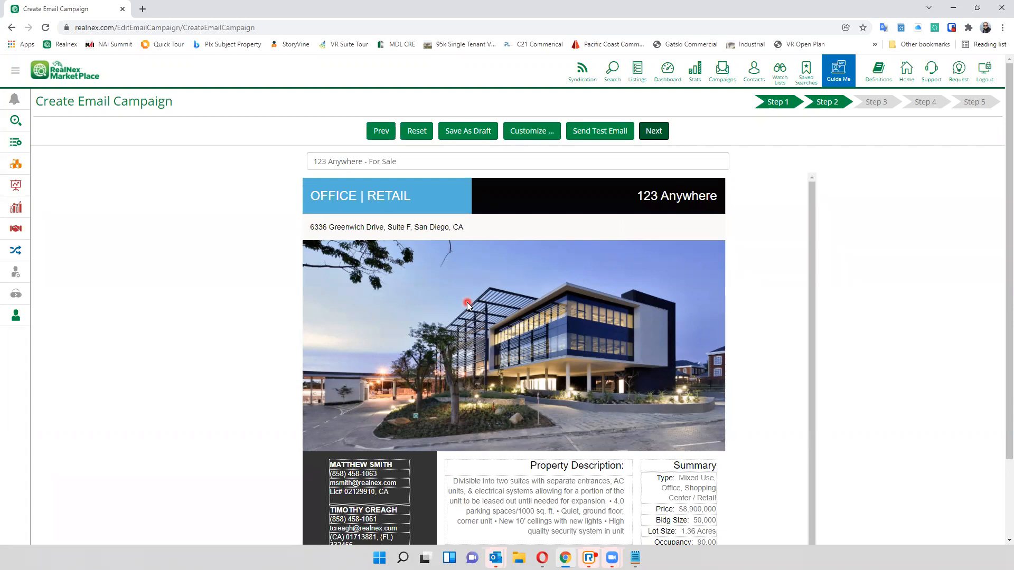
- Review the generated flyer and its campaign primary and secondary color settings, cancelling without changes
scroll(482, 249, down, 1)
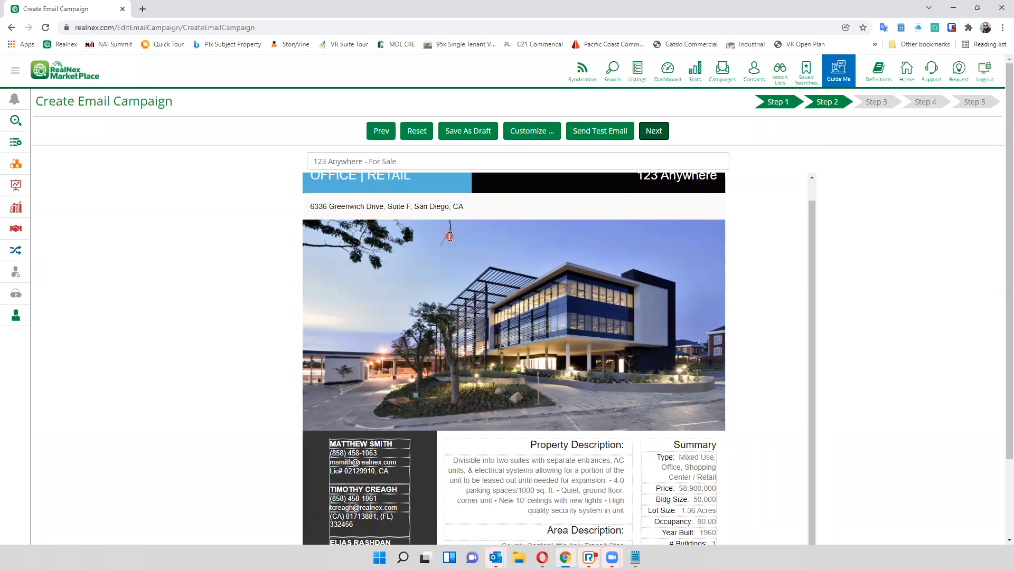
scroll(565, 339, up, 1)
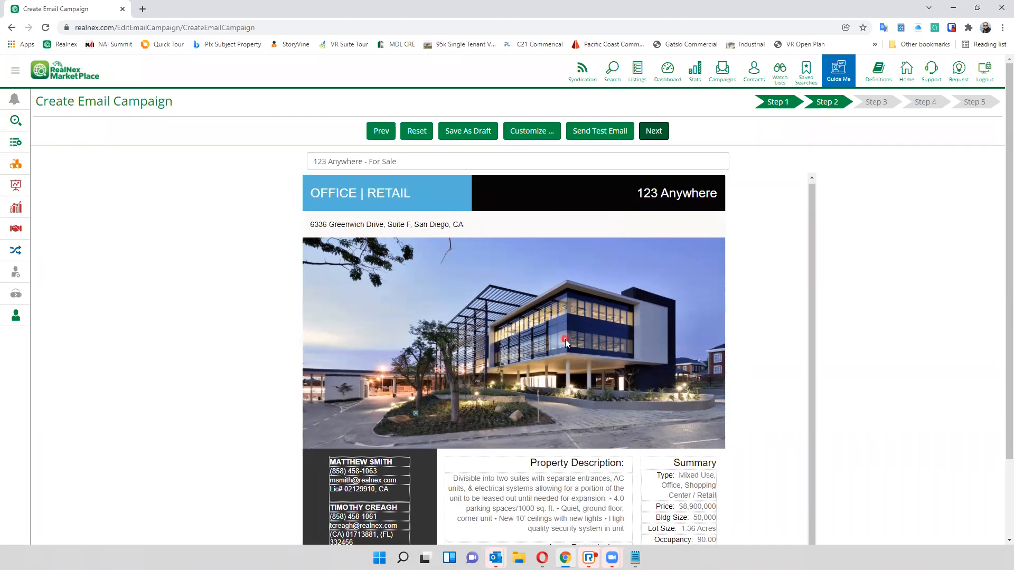
click(536, 133)
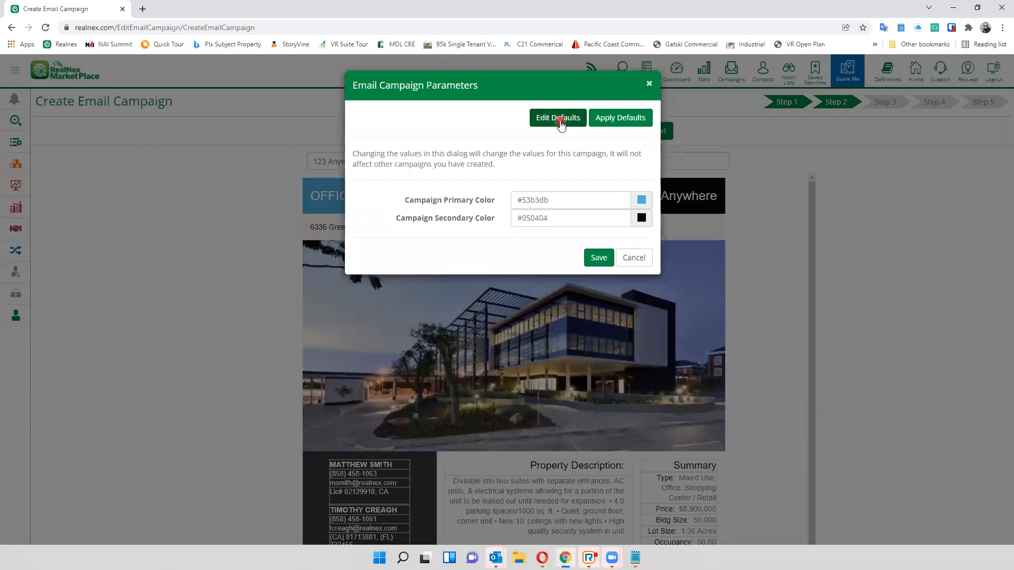
click(635, 259)
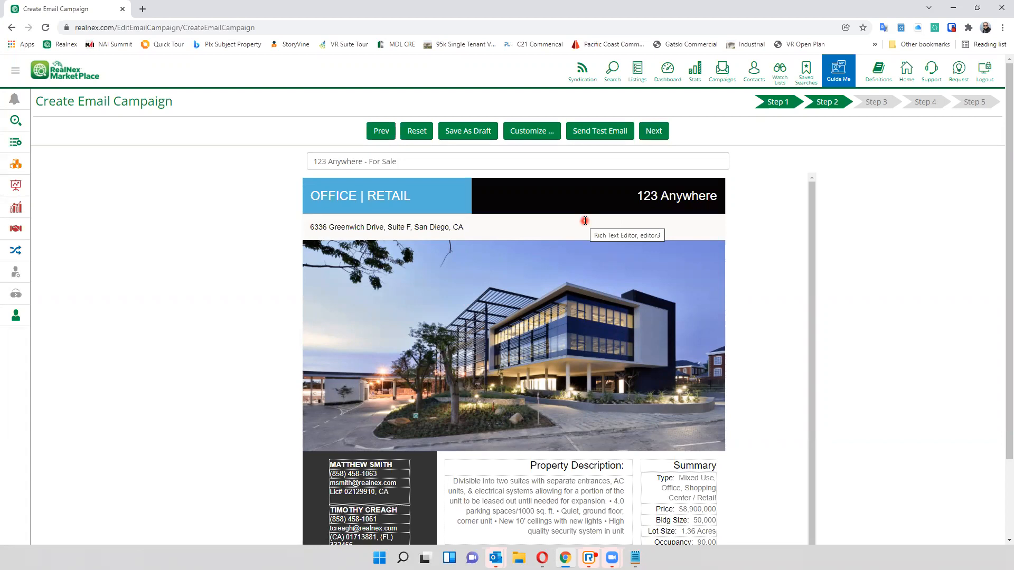
- Inspect the HTML source of the flyer's property and area description block, and cancel without editing it
scroll(528, 232, down, 3)
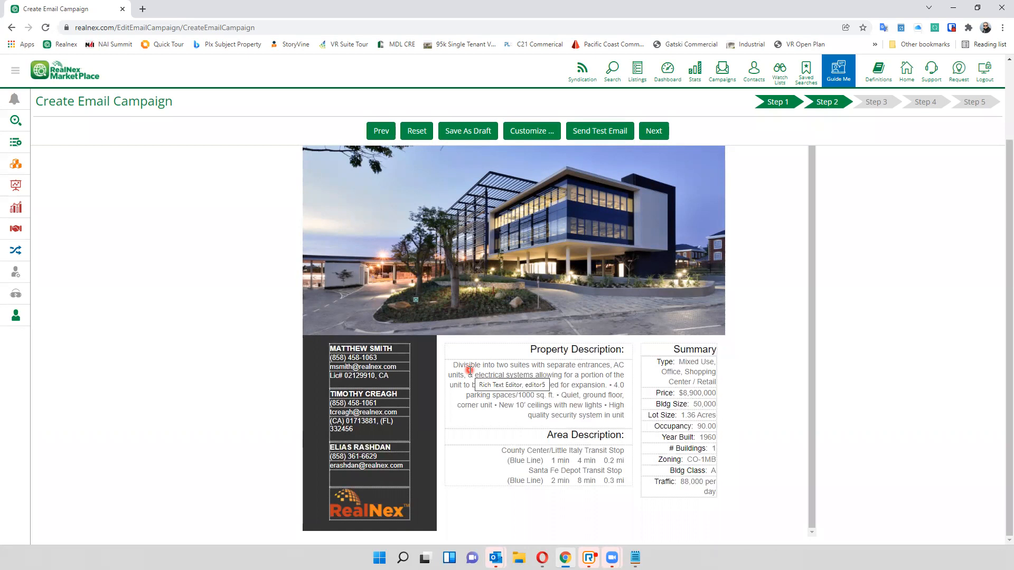
click(563, 406)
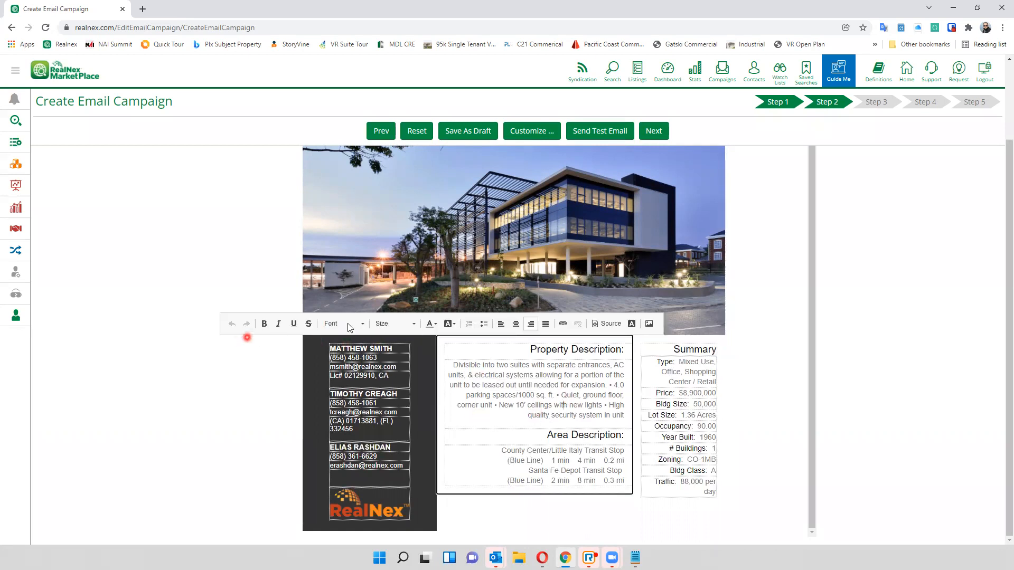
click(606, 327)
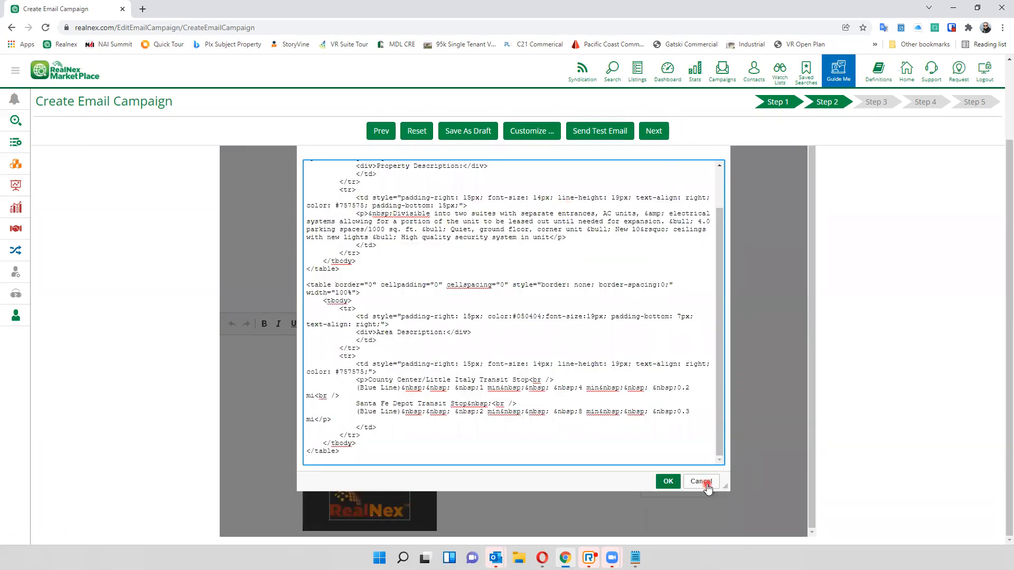
click(706, 485)
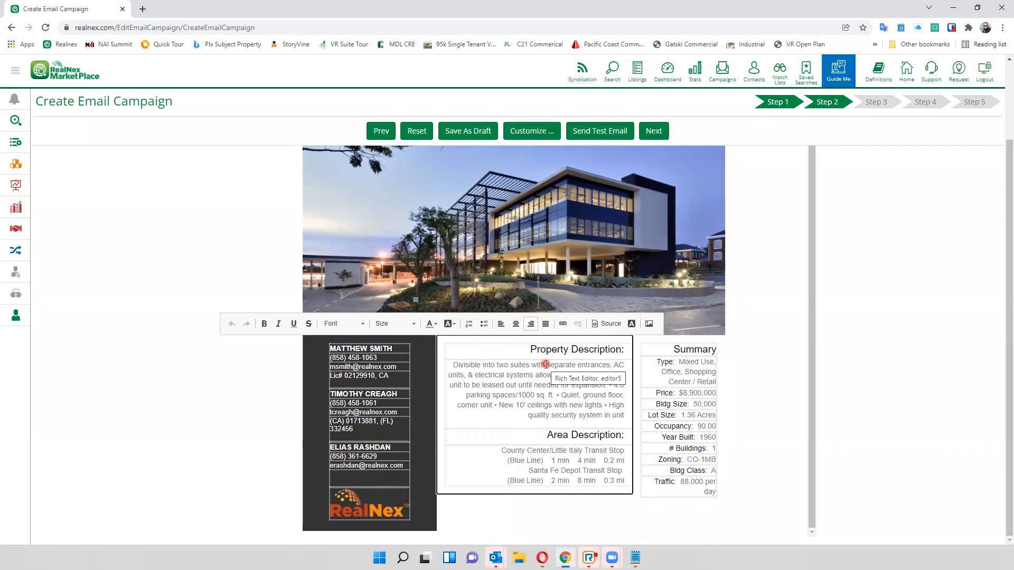
- Leave the description block's text editor and advance the 123 Anywhere email campaign to Step 3
click(930, 71)
click(525, 278)
click(557, 362)
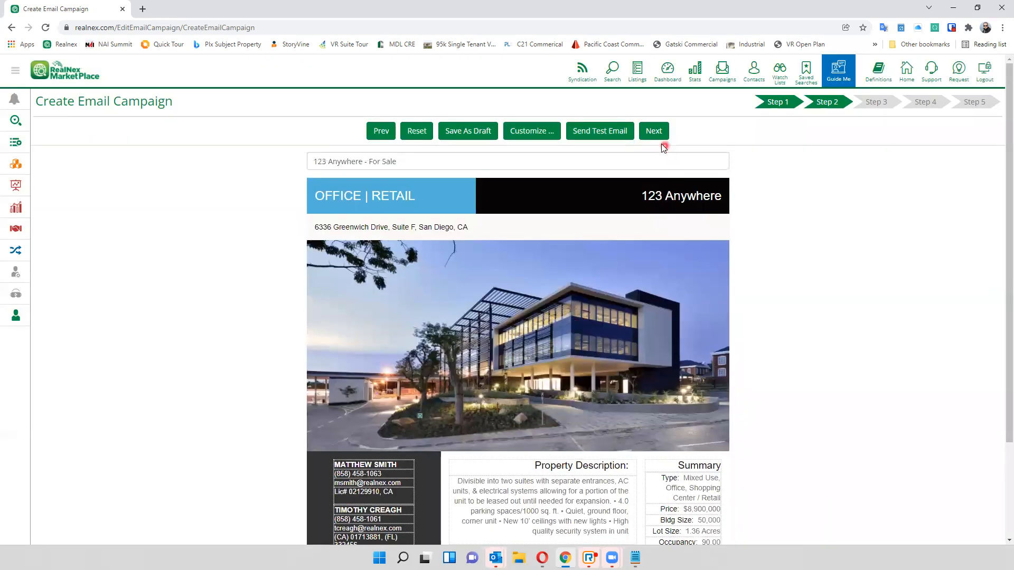
click(656, 133)
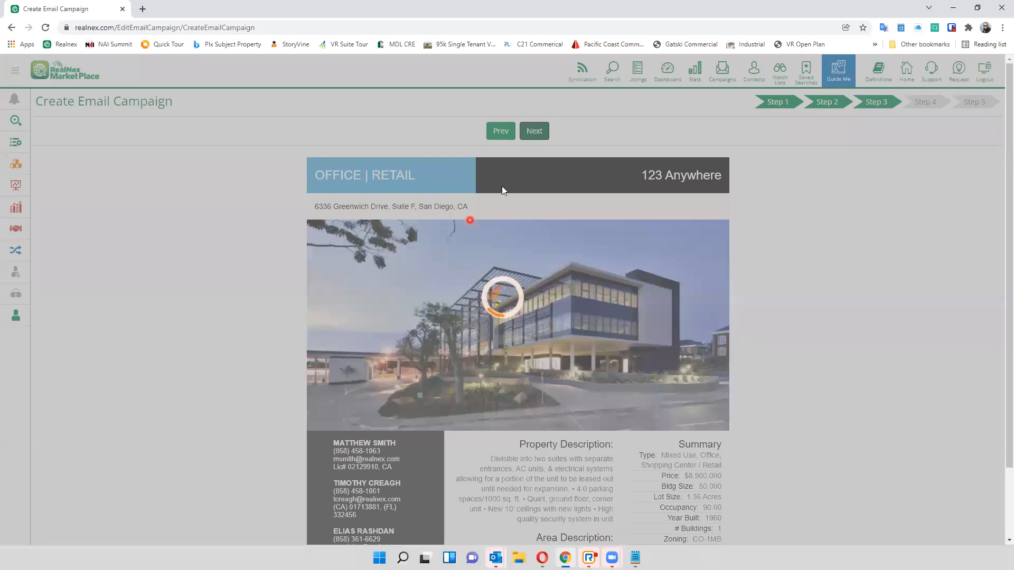
- Look over the generated 123 Anywhere flyer preview and advance the email campaign to Step 4
scroll(491, 224, down, 1)
scroll(572, 154, down, 2)
click(534, 131)
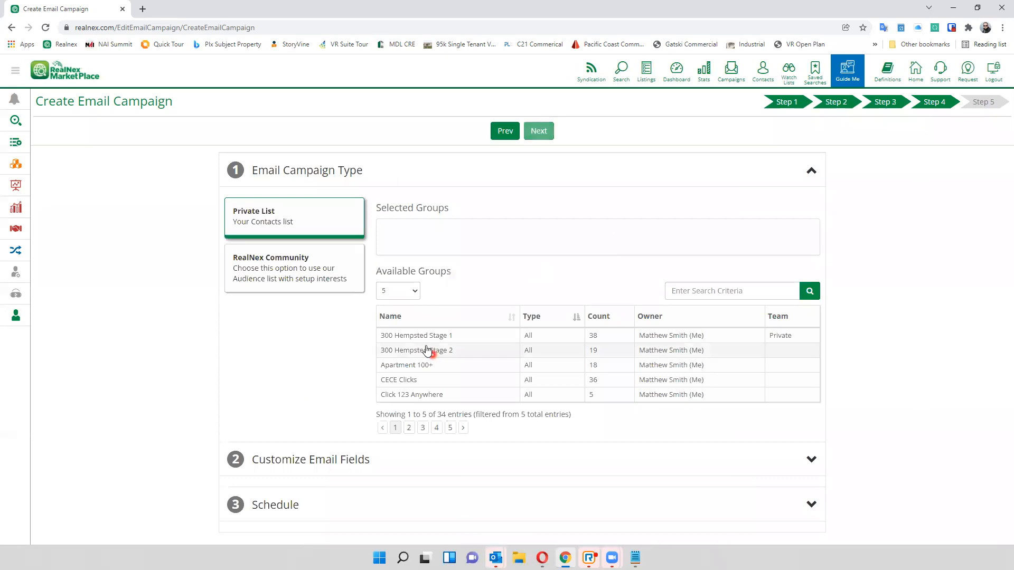
- Try out private-list recipient selection by adding and removing the 300 Hempsted Stage 1, 300 Hempsted Stage 2 and Apartment 100+ groups
click(419, 335)
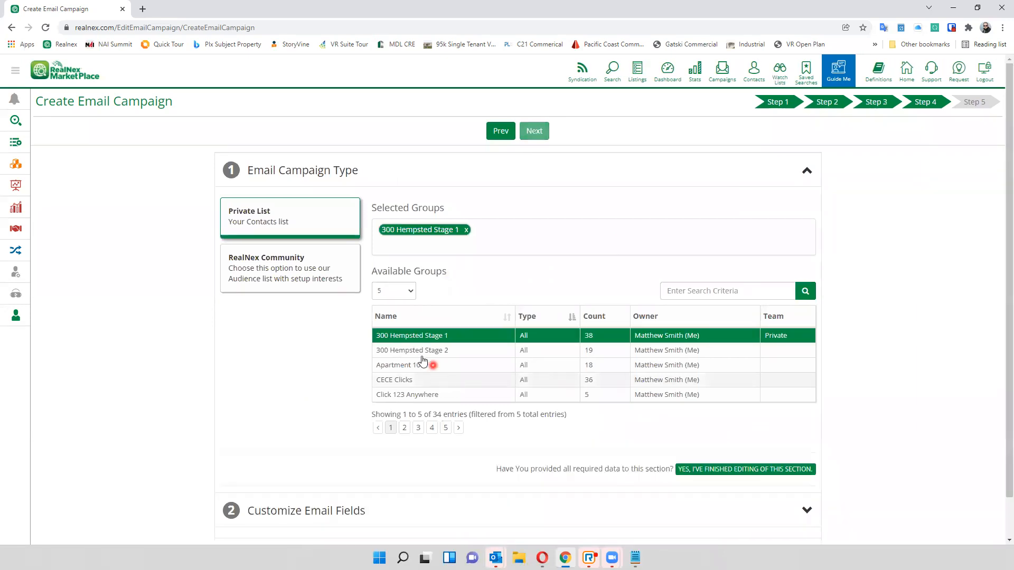
click(420, 350)
click(420, 364)
click(421, 350)
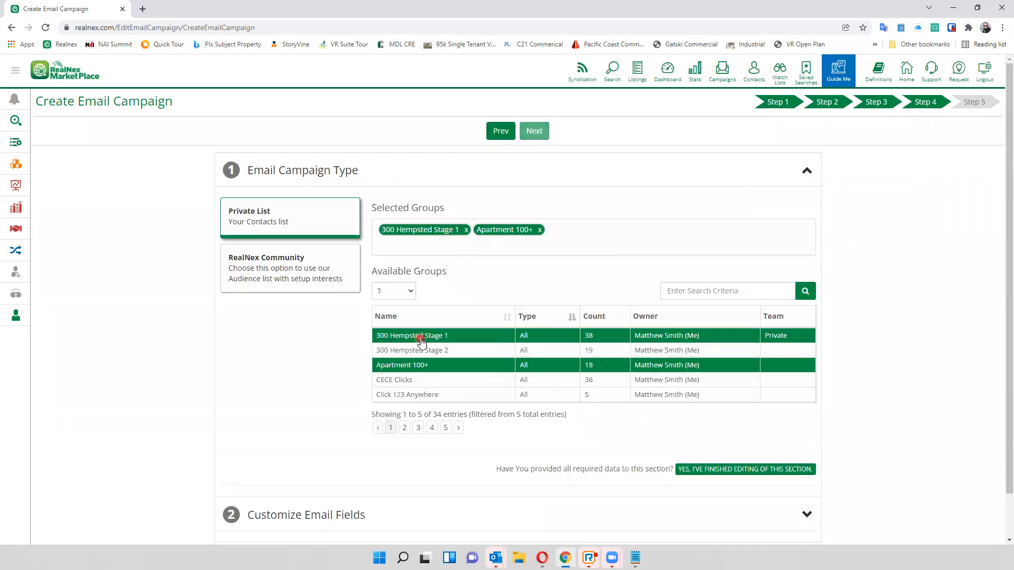
click(420, 337)
click(422, 365)
click(449, 338)
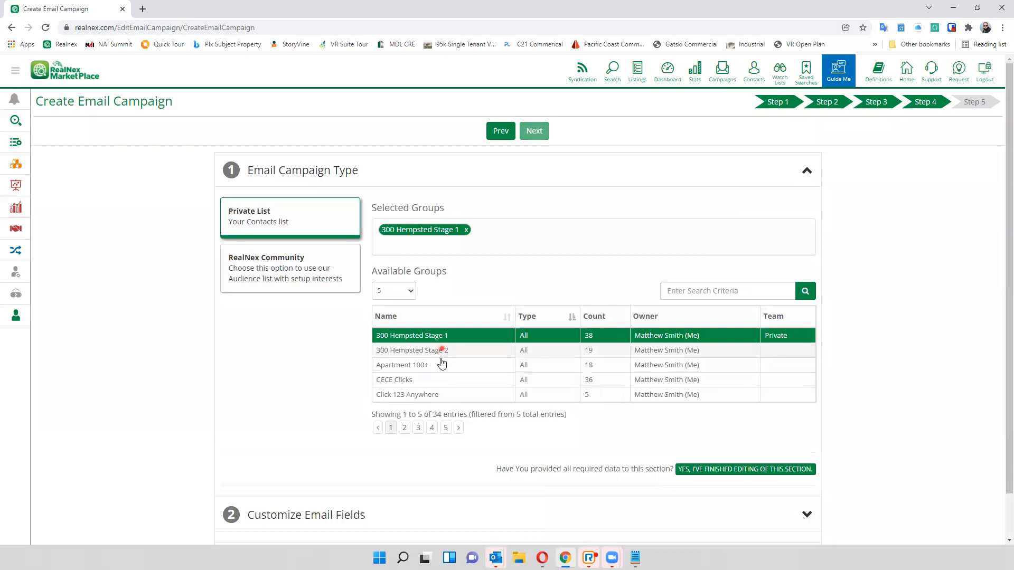
click(442, 350)
click(441, 365)
click(435, 350)
click(432, 336)
click(430, 365)
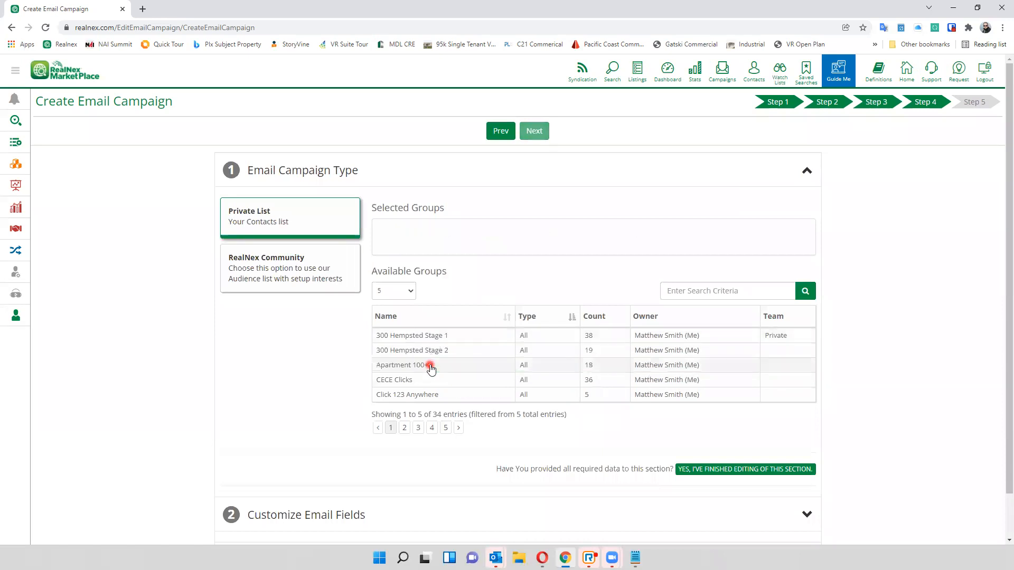
- Add the 300 Hempsted Stage 1 and 300 Hempsted Stage 2 groups to the selected recipients, and remove both again
click(430, 335)
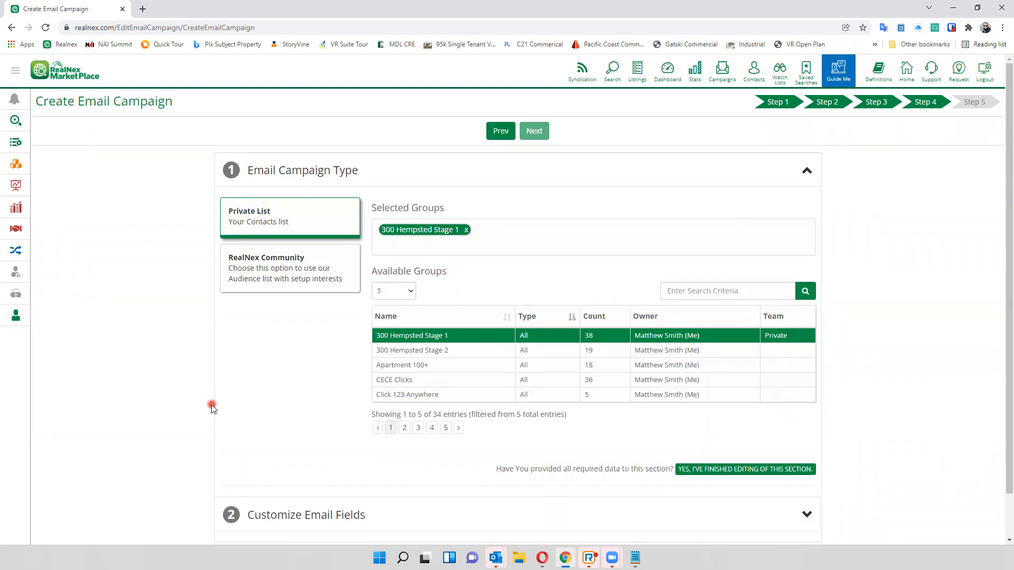
click(454, 350)
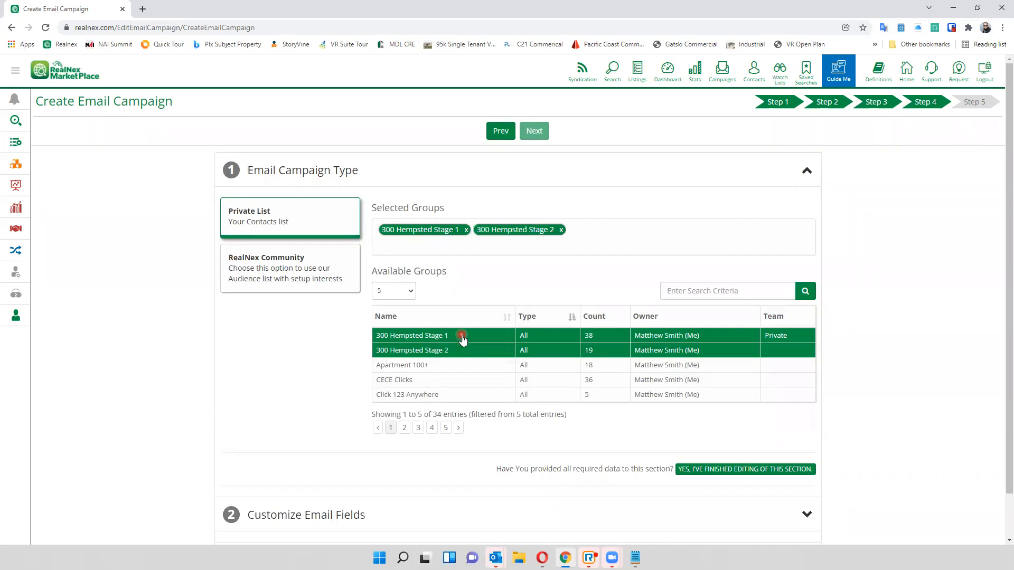
click(458, 336)
click(452, 352)
- Compare order estimates for the RealNex Community list's CBSA, State and National location preferences, and return to the Private List
click(329, 272)
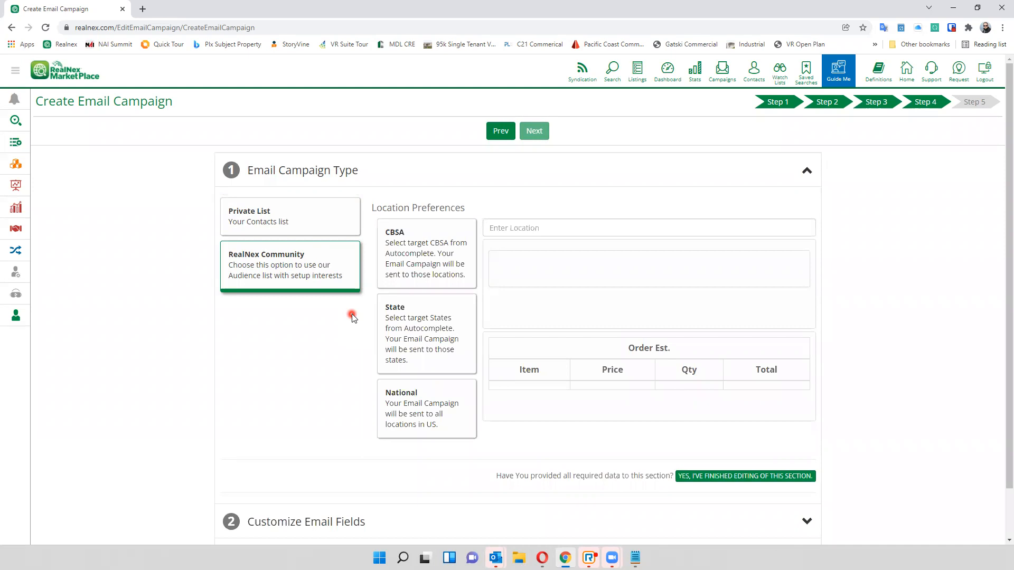
click(407, 266)
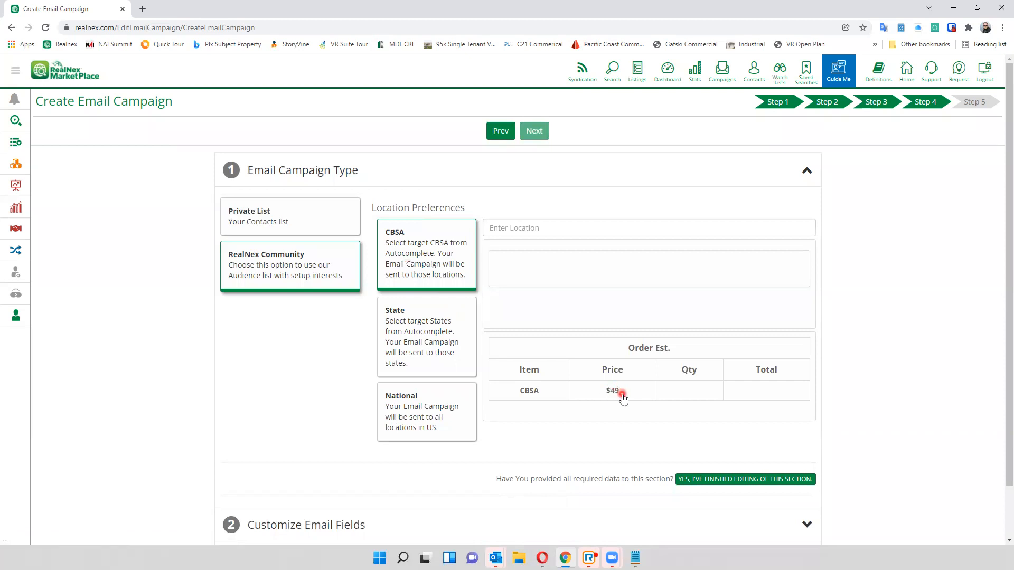
click(466, 356)
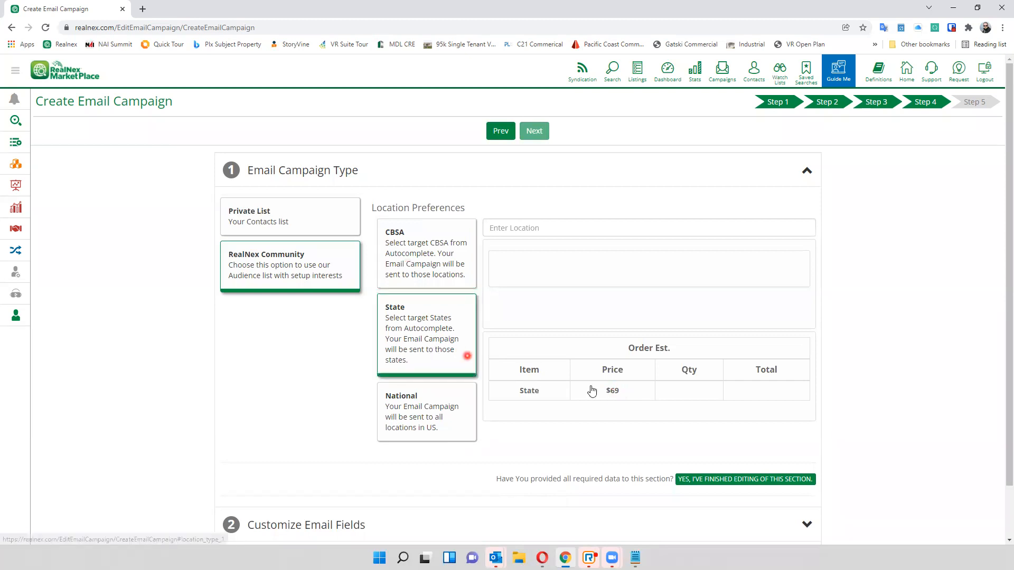
click(446, 425)
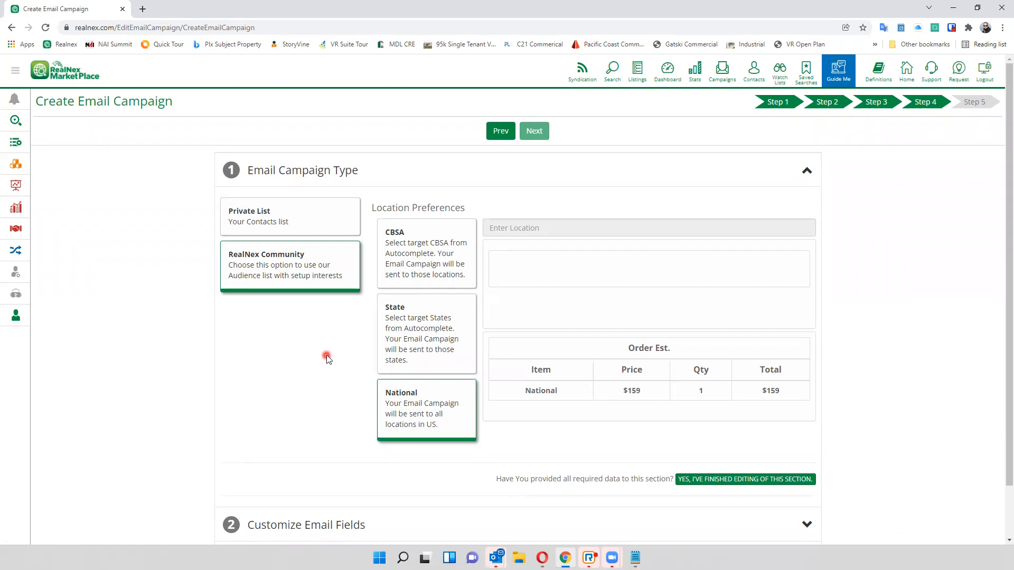
click(15, 70)
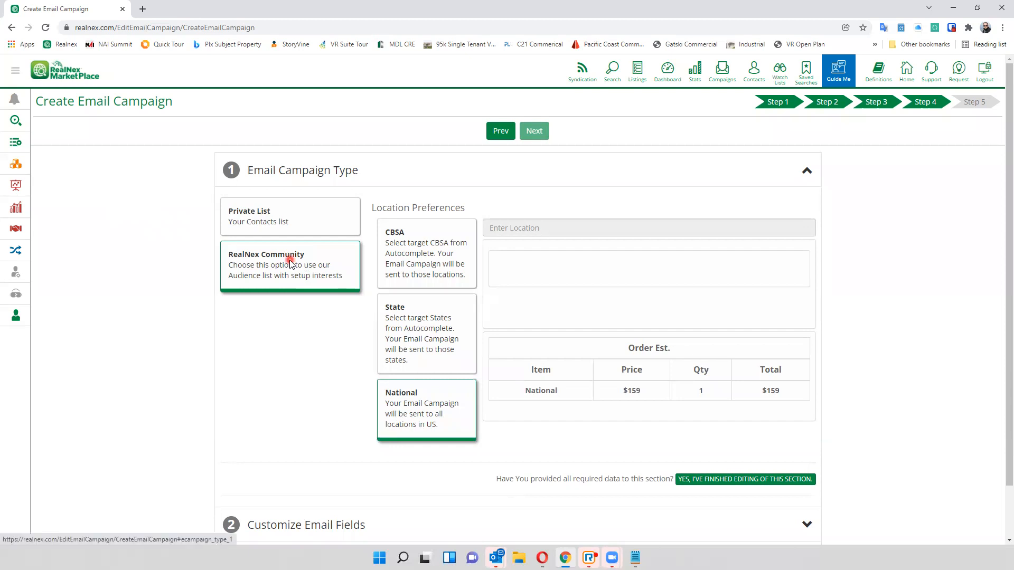
click(415, 269)
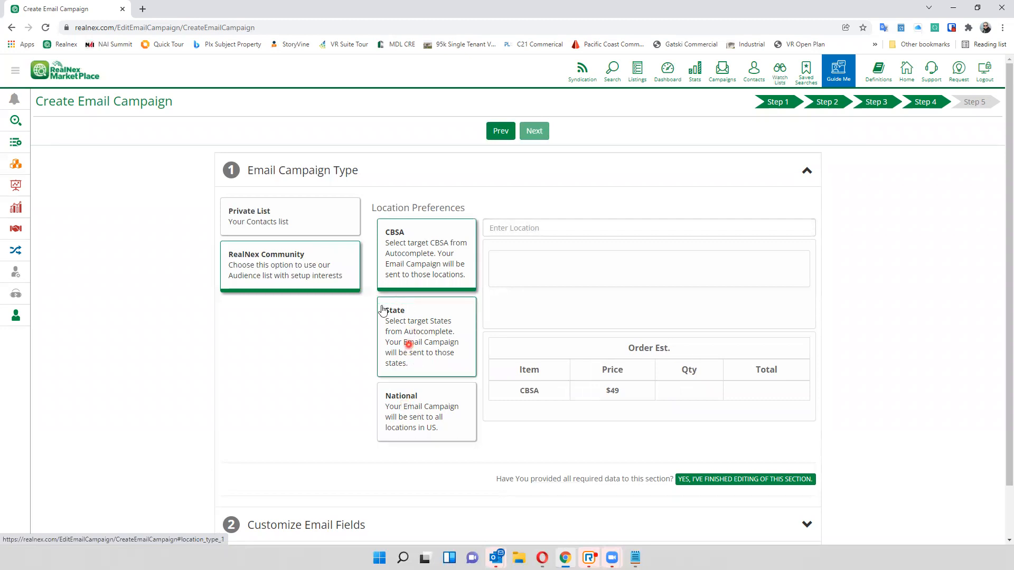
click(311, 227)
click(642, 182)
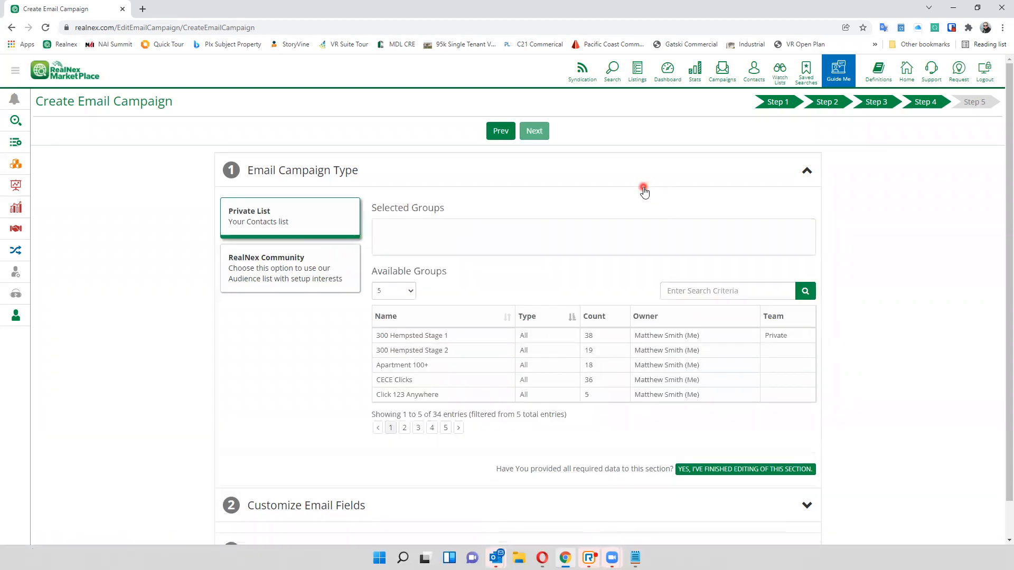
click(611, 180)
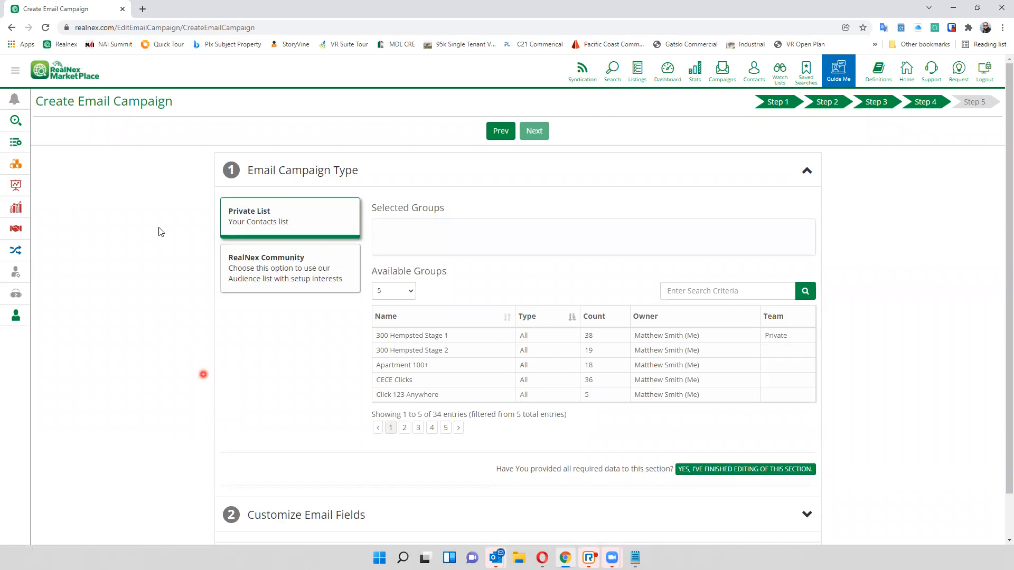
click(14, 75)
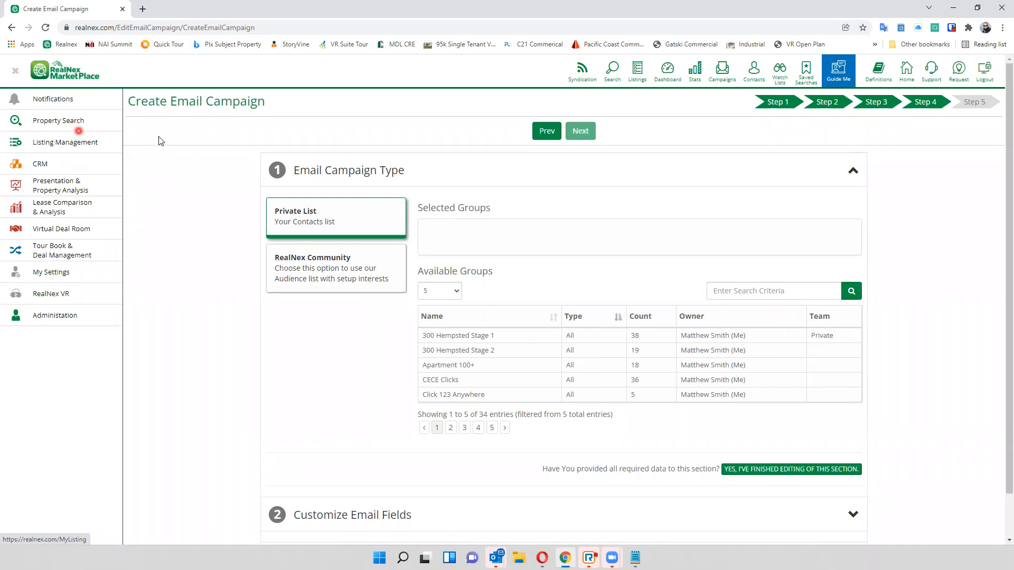
click(131, 144)
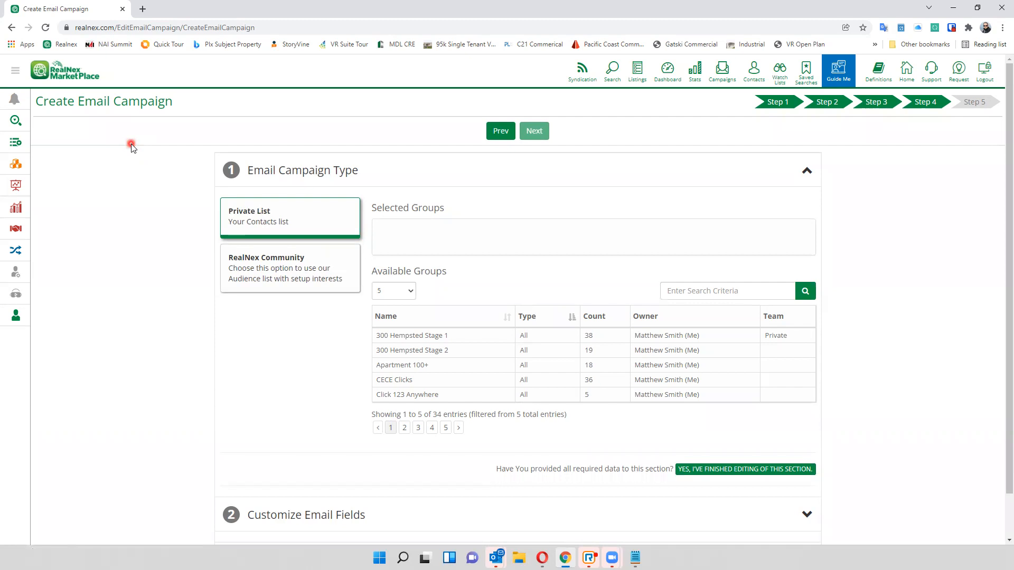